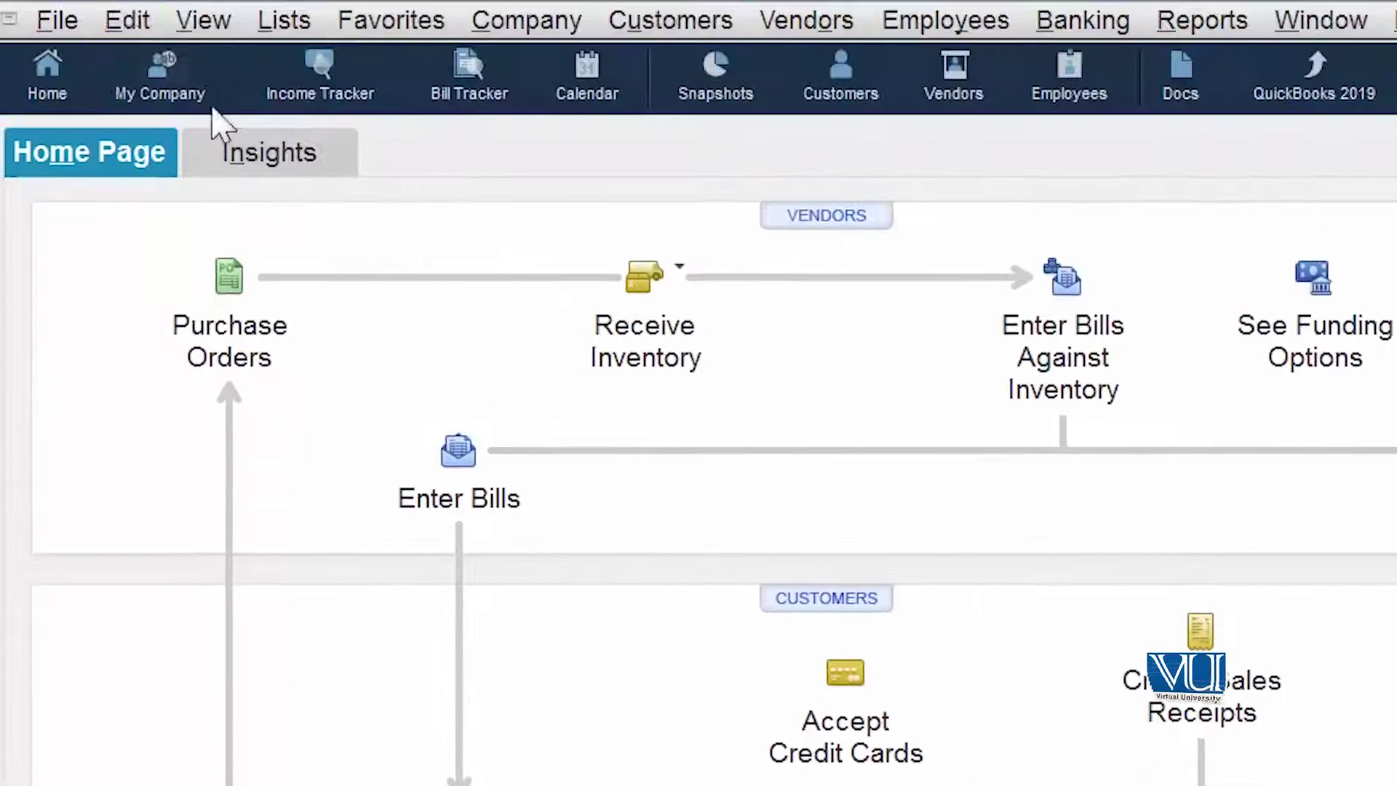
- In the company preferences for Payments, disable automatically applying and automatically calculating payments, keep Undeposited Funds as the default deposit account, and save
left_click(149, 26)
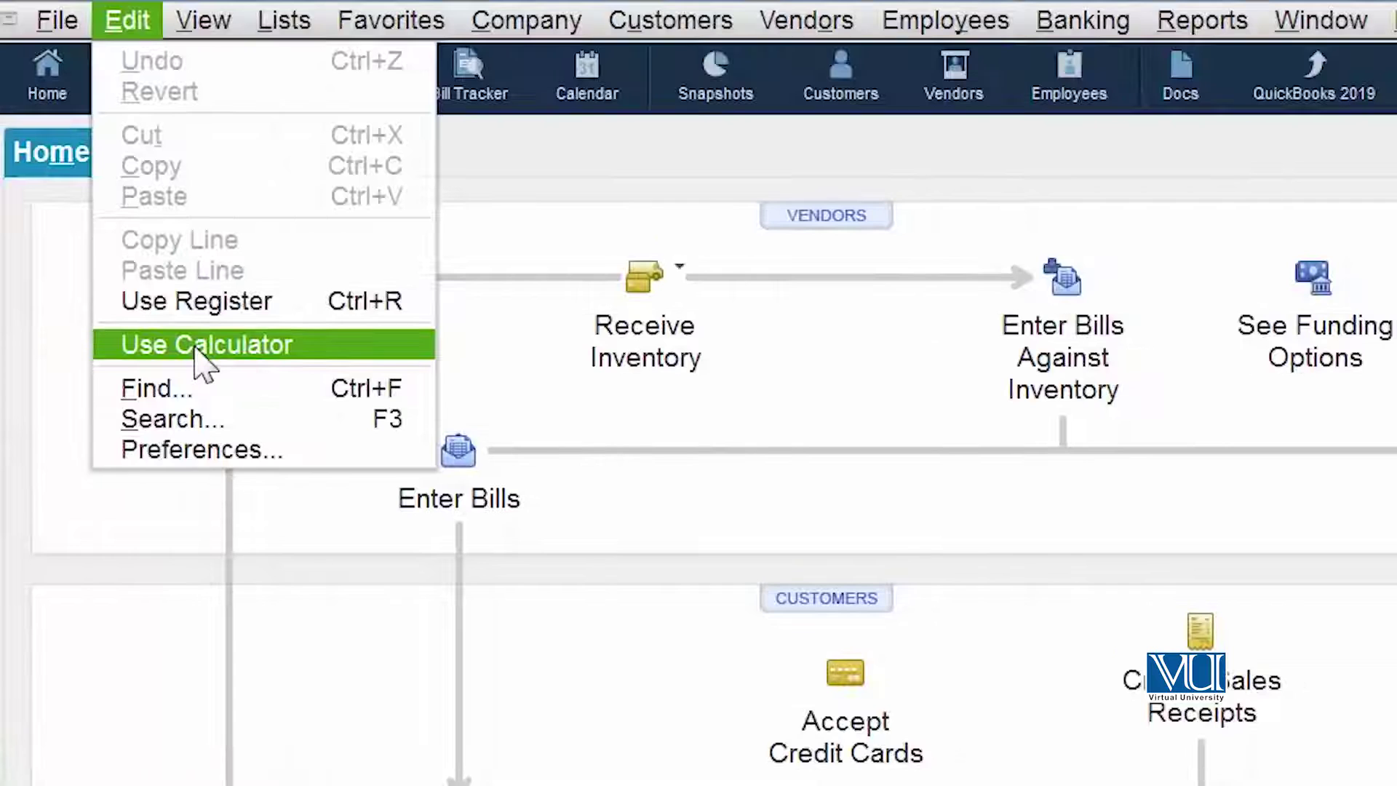
left_click(197, 466)
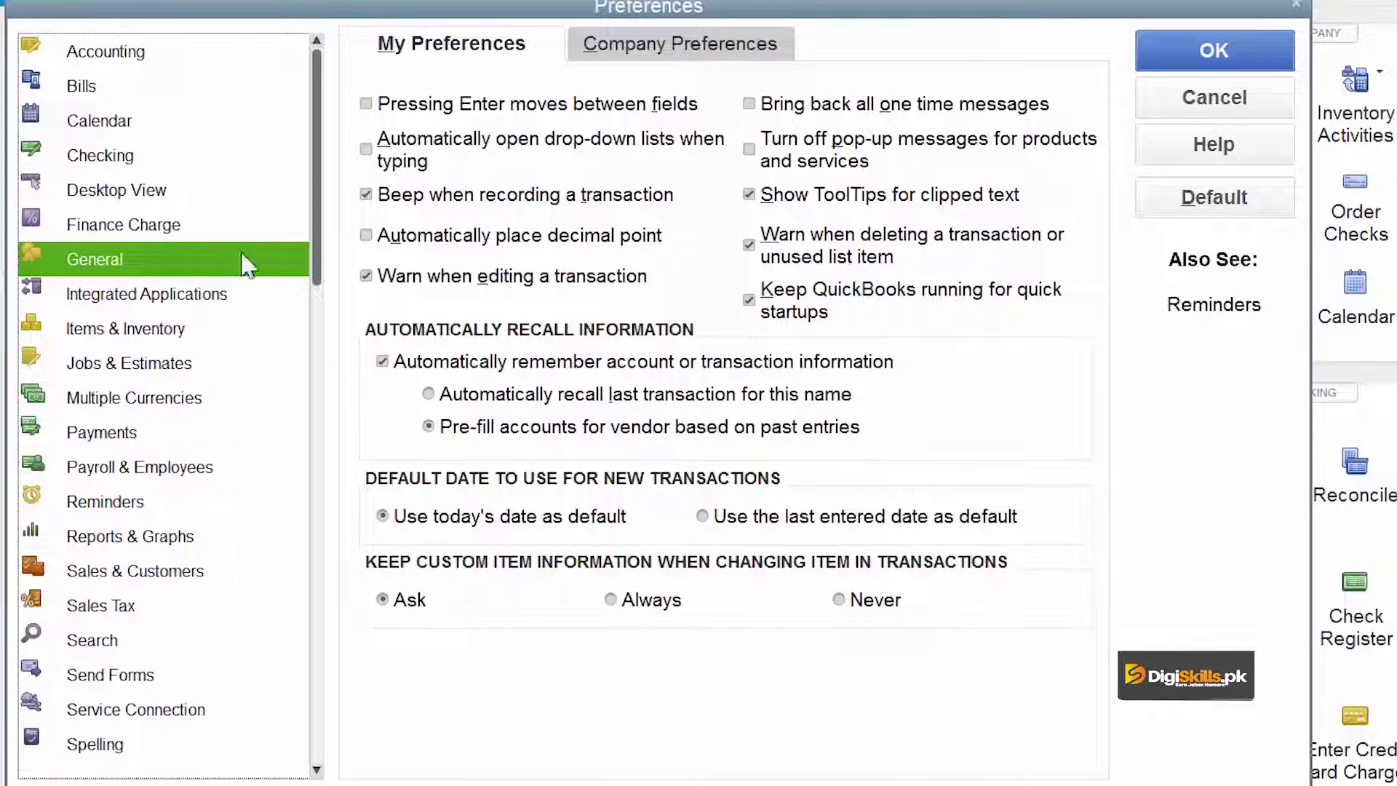
left_click(135, 435)
left_click(680, 45)
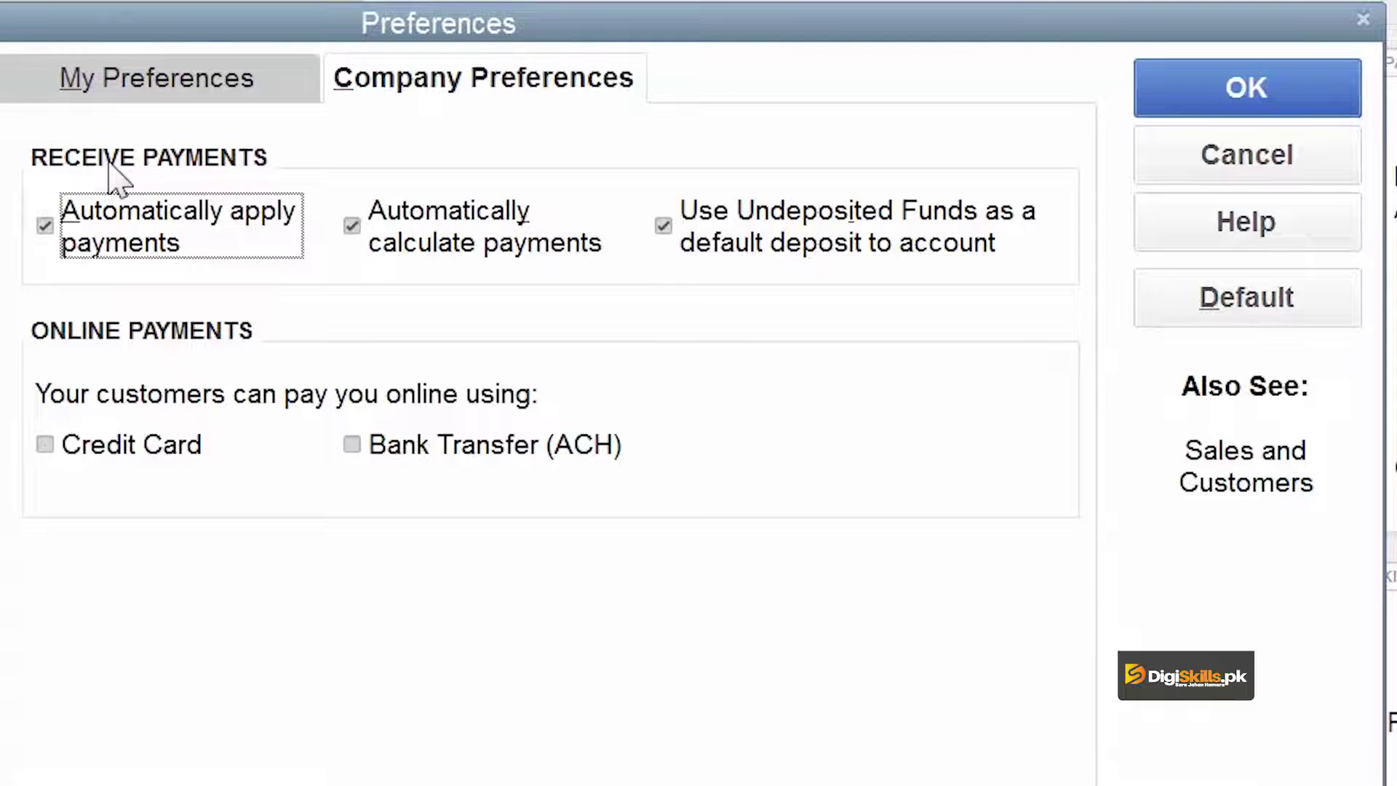
left_click(141, 240)
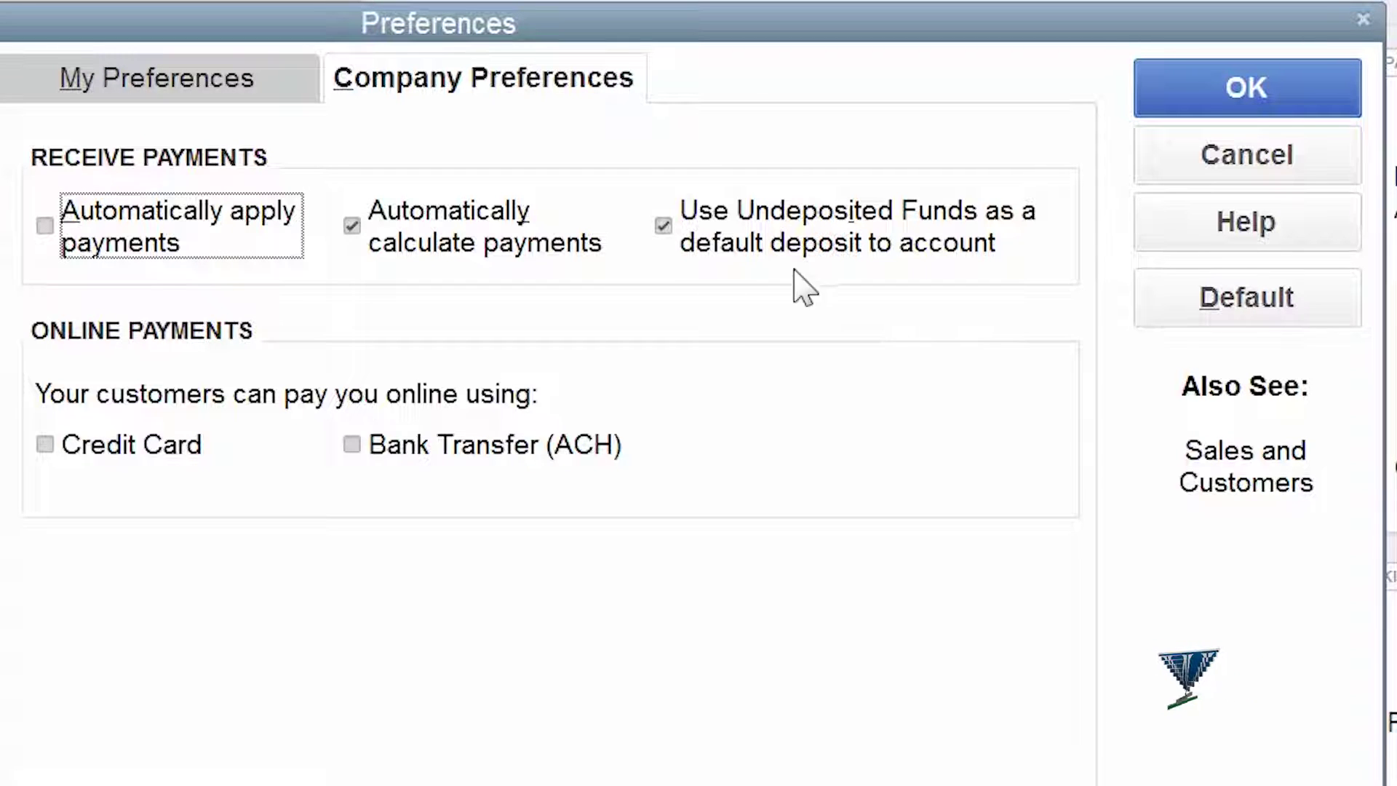
left_click(664, 226)
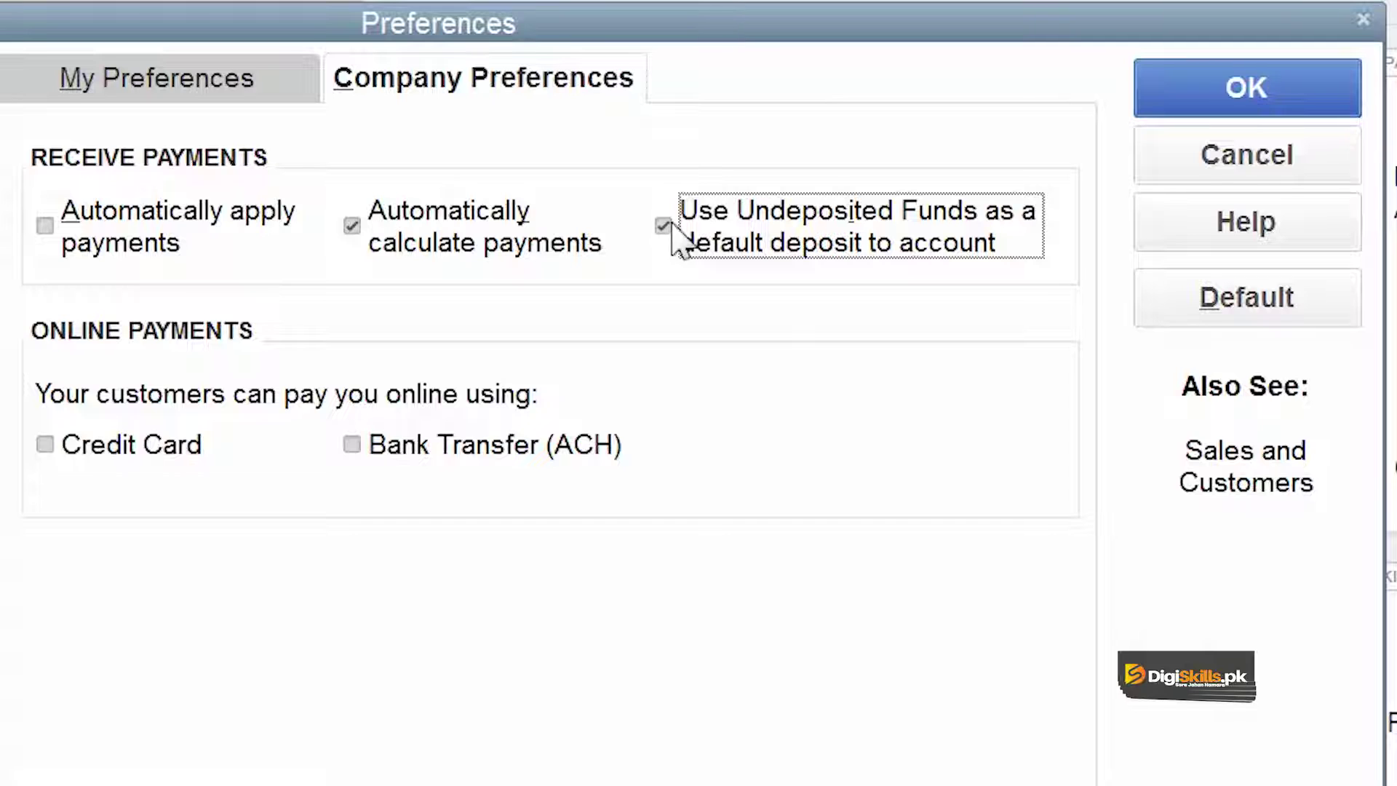
left_click(352, 227)
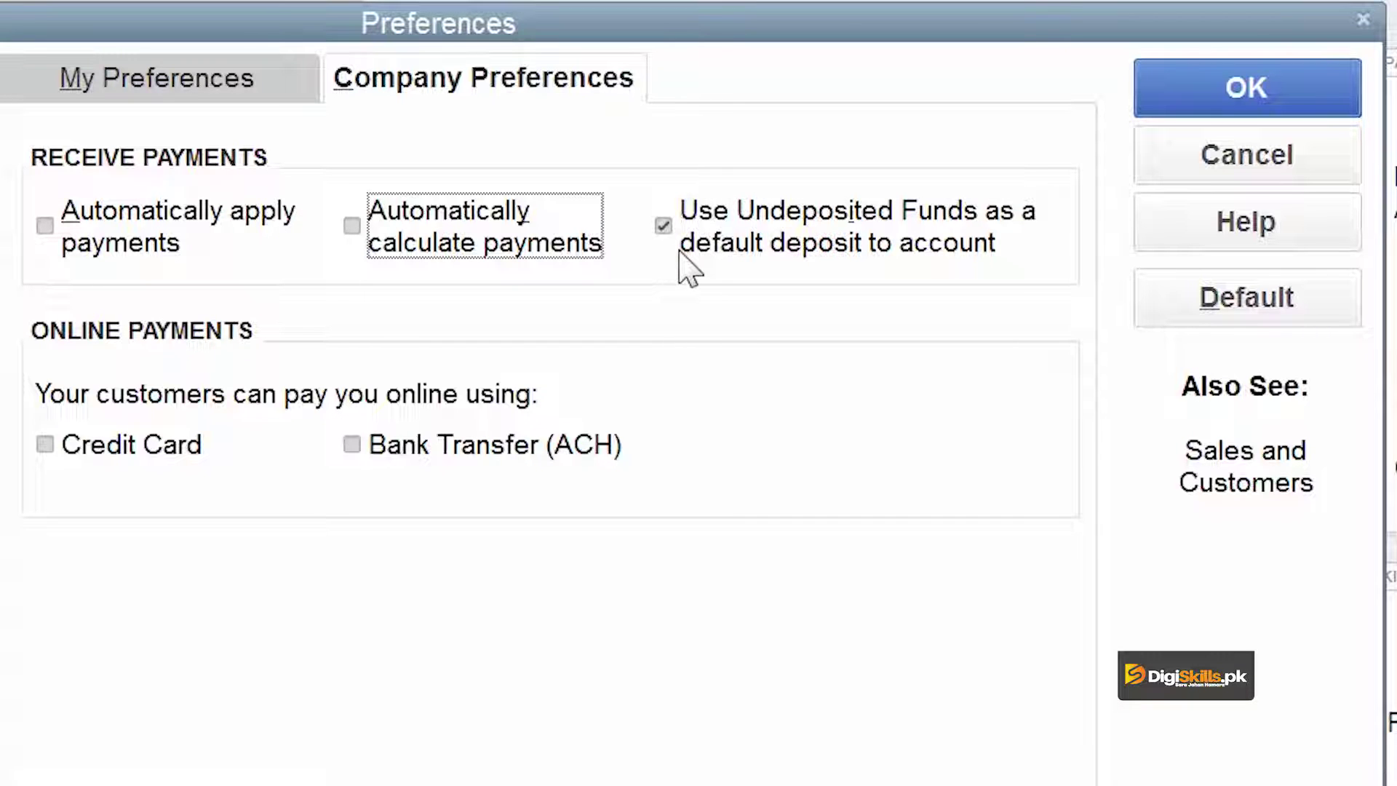
left_click(1195, 94)
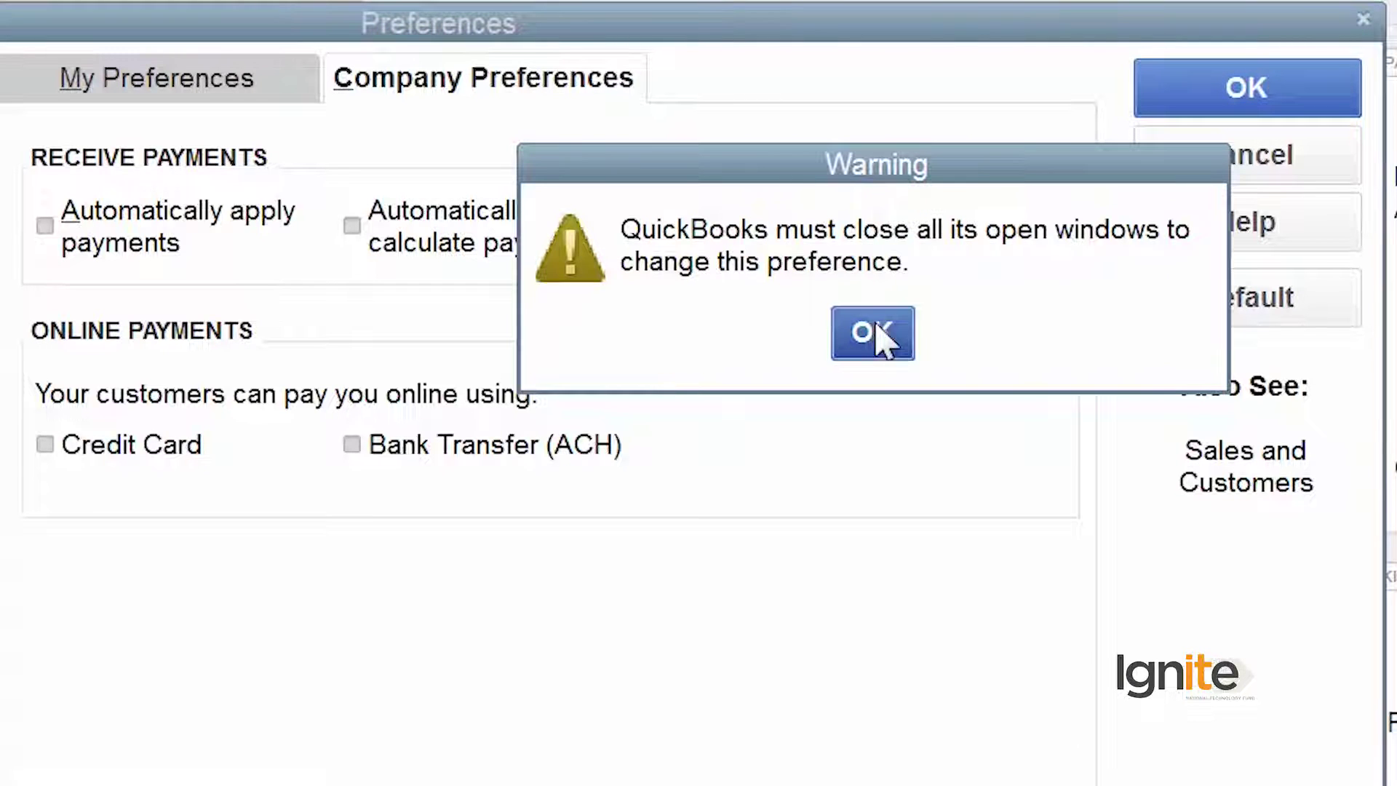
left_click(874, 333)
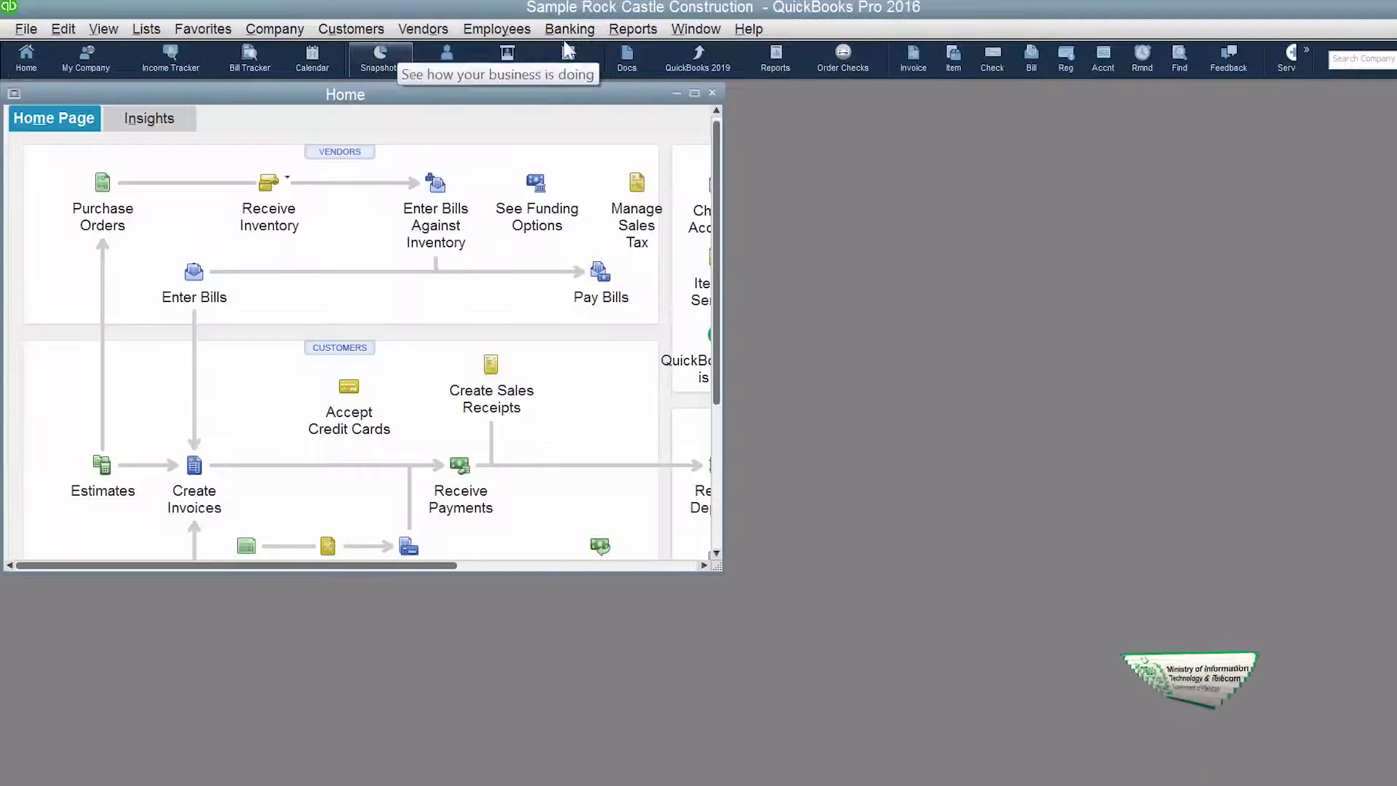
left_click(695, 94)
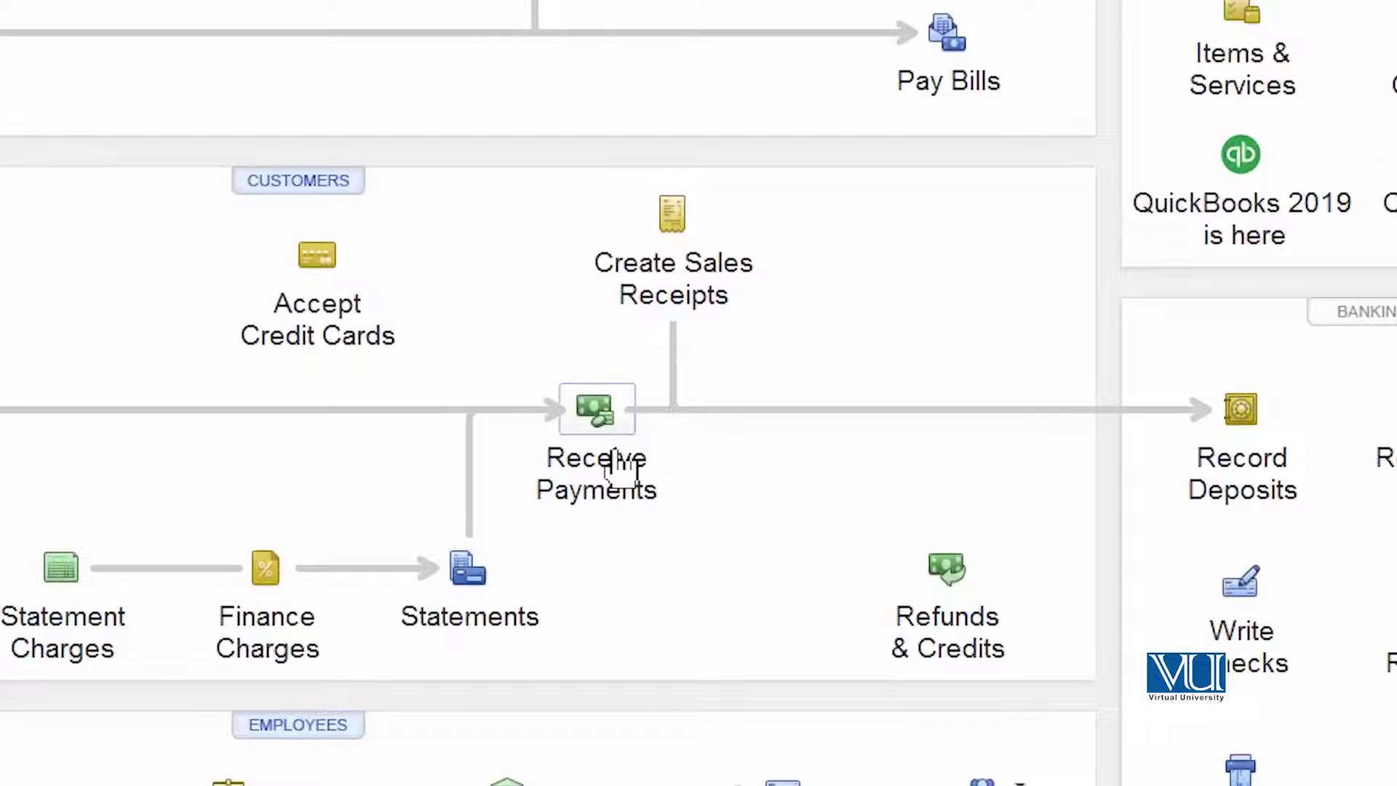
- Start a received payment from the customer billed on invoice 1115, with amount 10,000.00 and check number 12345
left_click(608, 487)
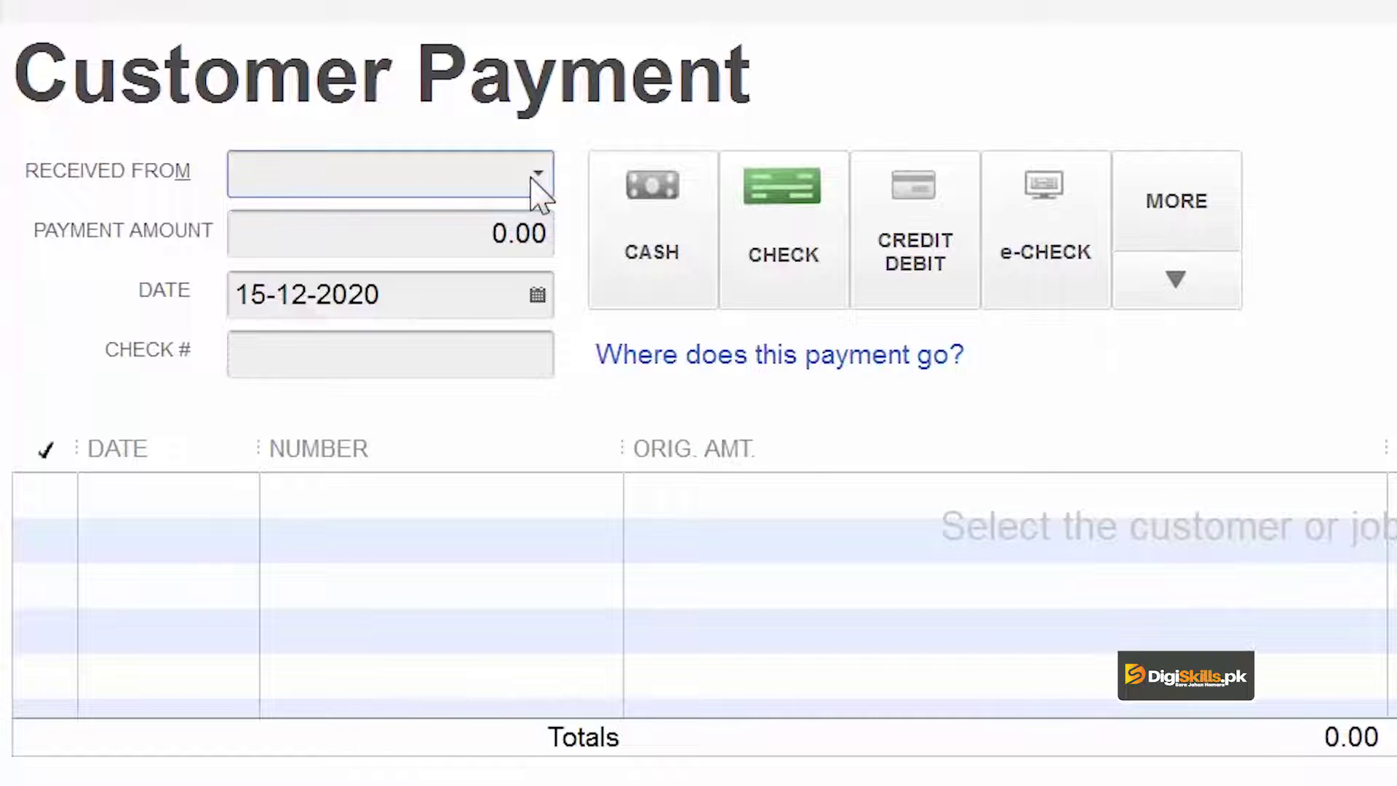
left_click(538, 174)
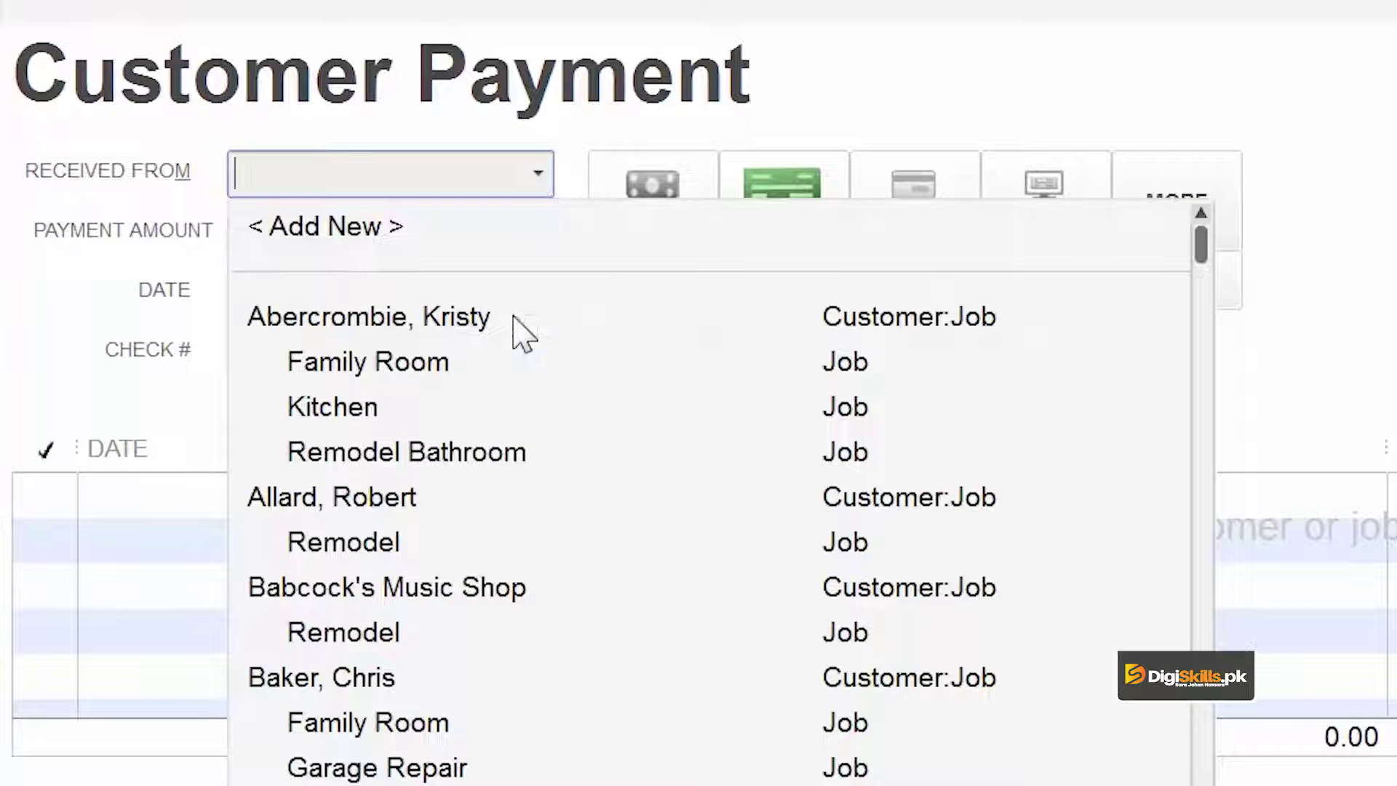
left_click(393, 684)
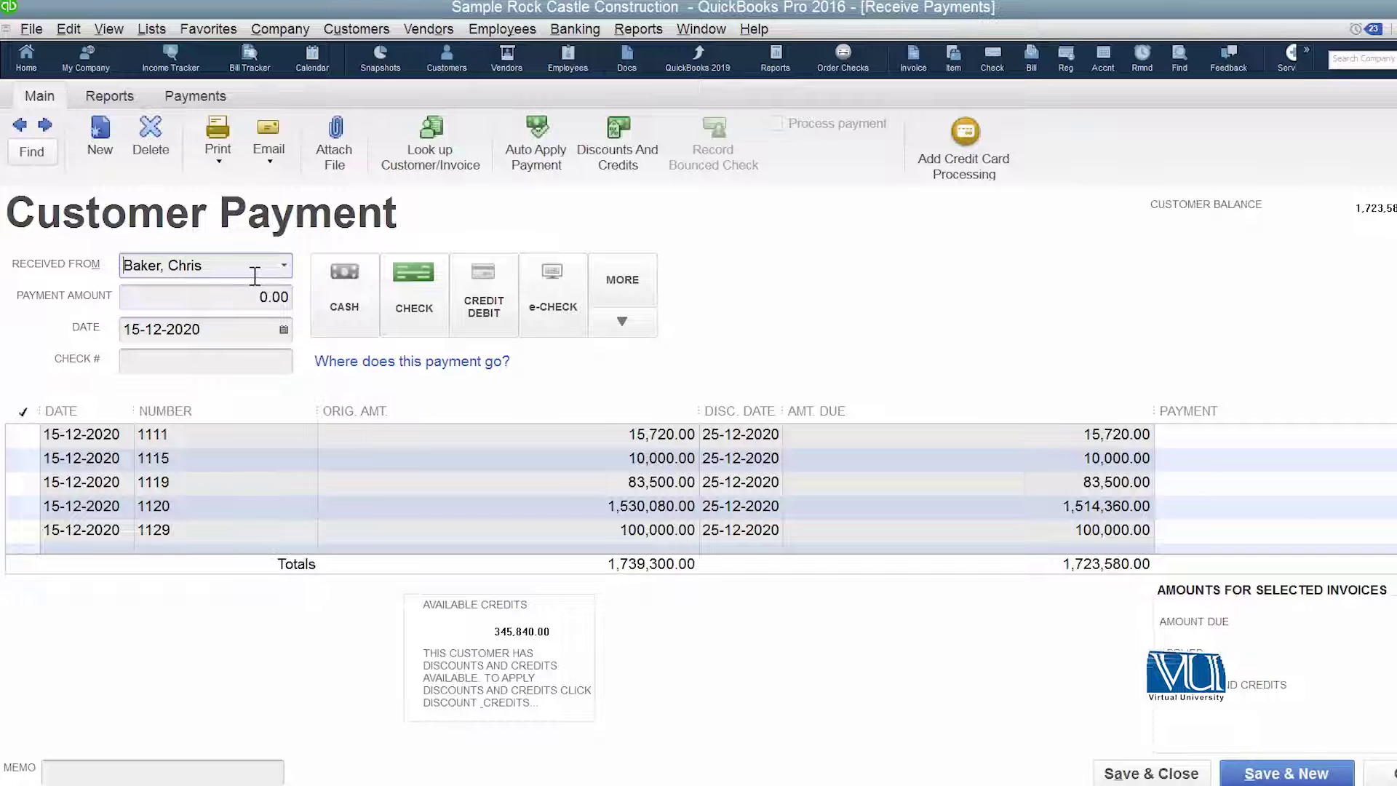
left_click(241, 303)
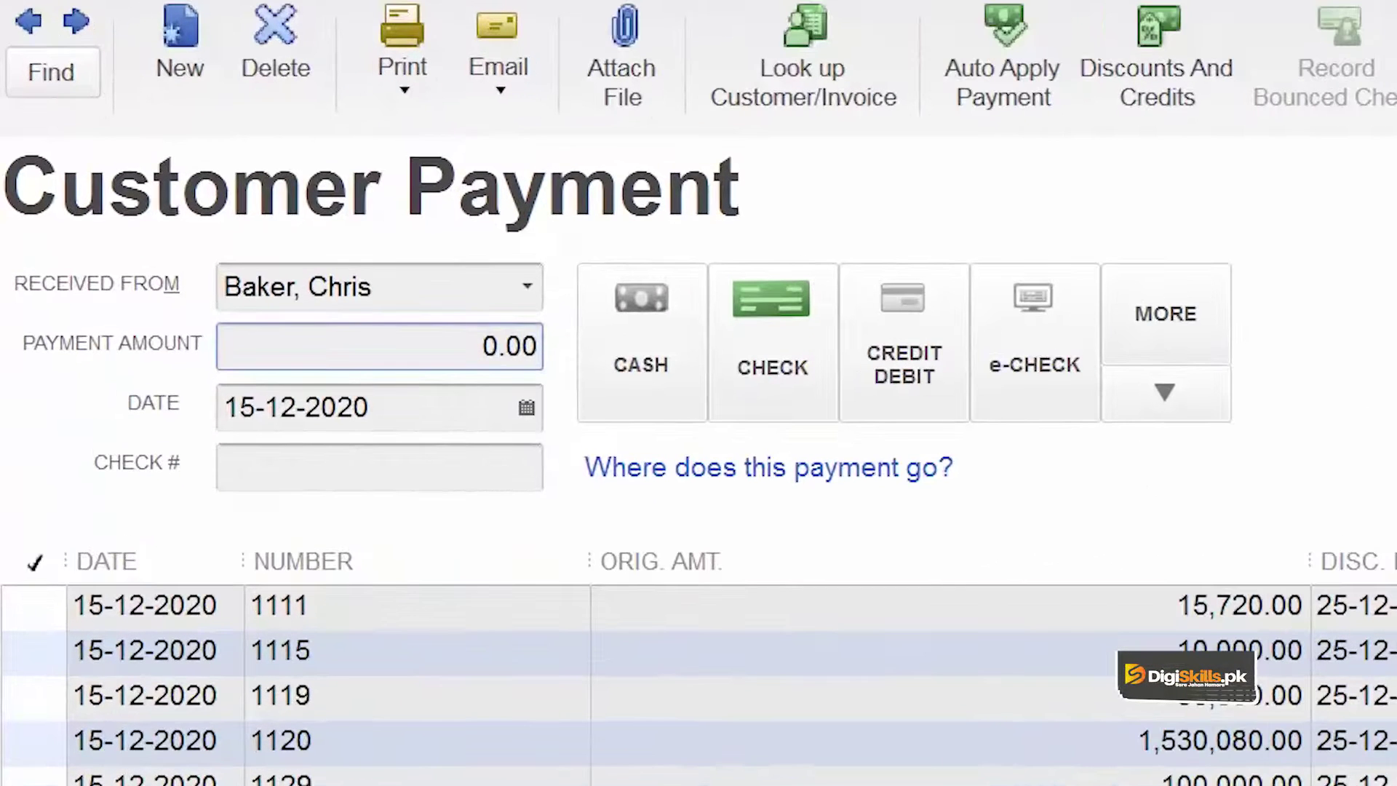
type("10,00")
key("Tab")
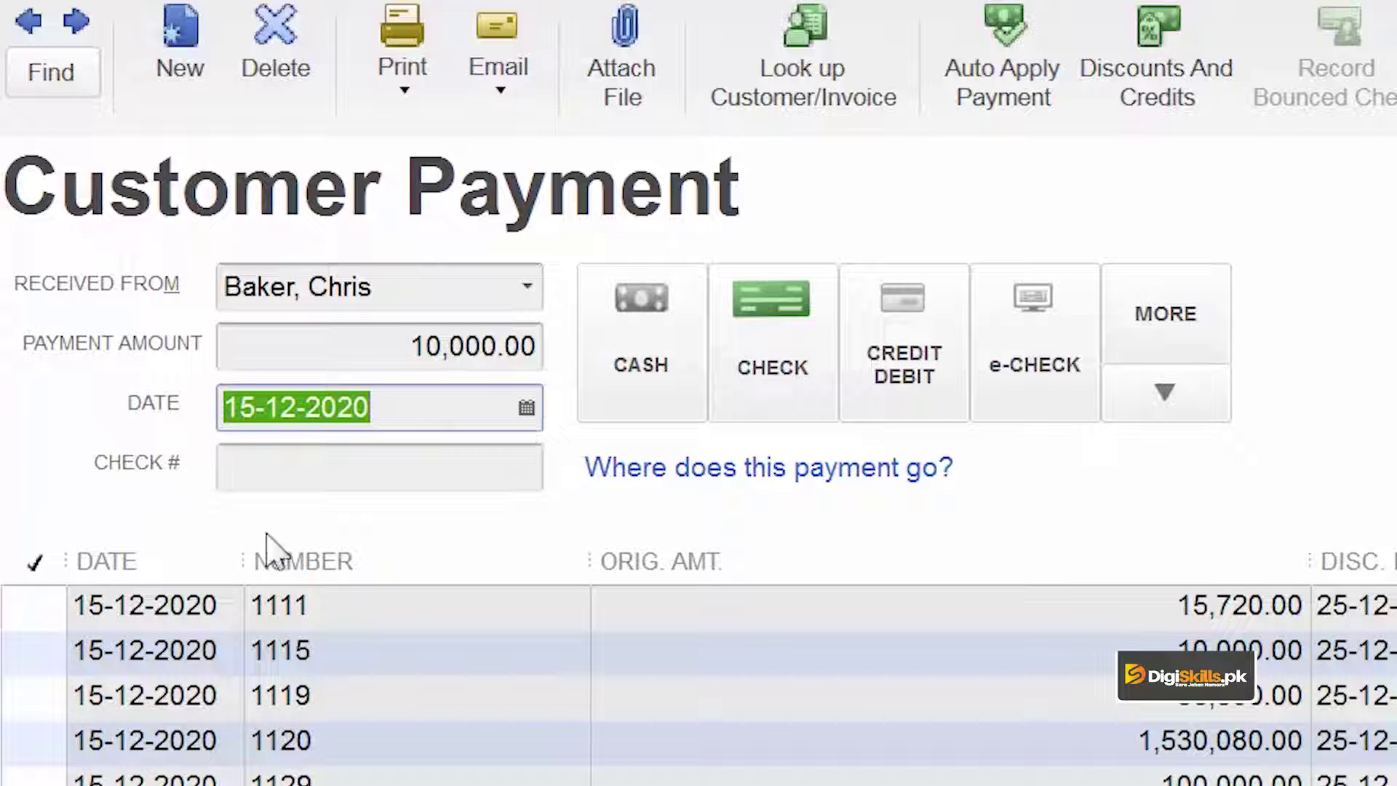
left_click(333, 470)
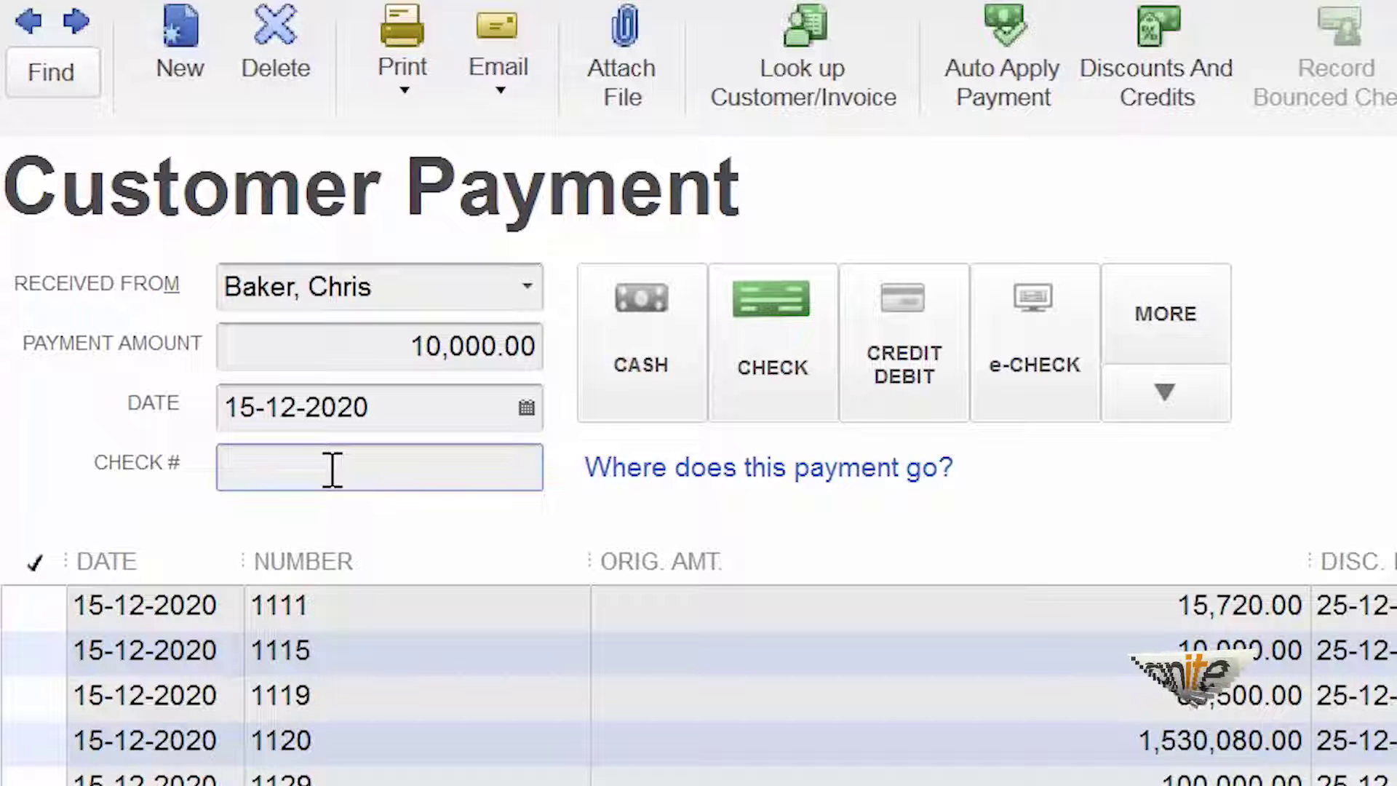
type("12345")
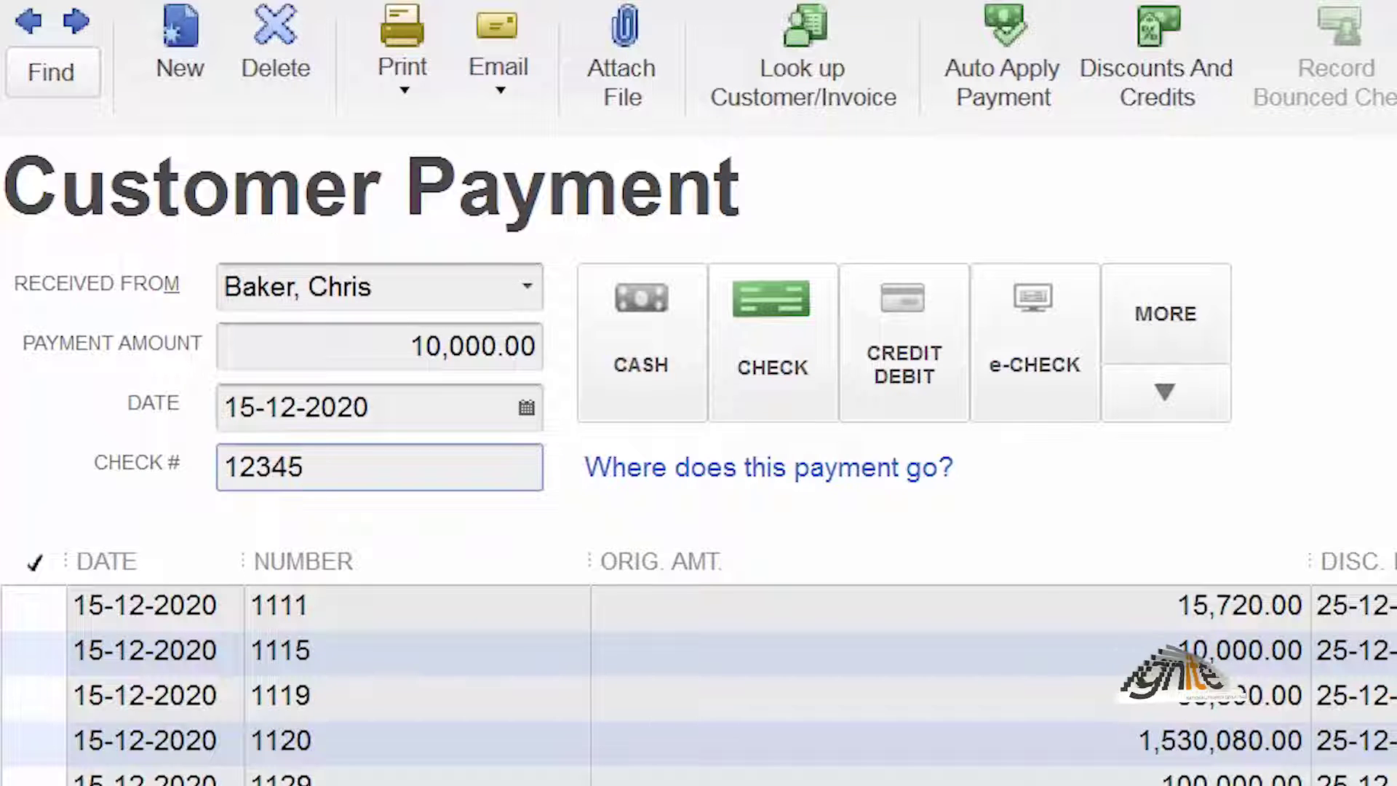
- Apply the payment to invoice 1115, and close the payment without recording it
left_click(51, 605)
left_click(66, 603)
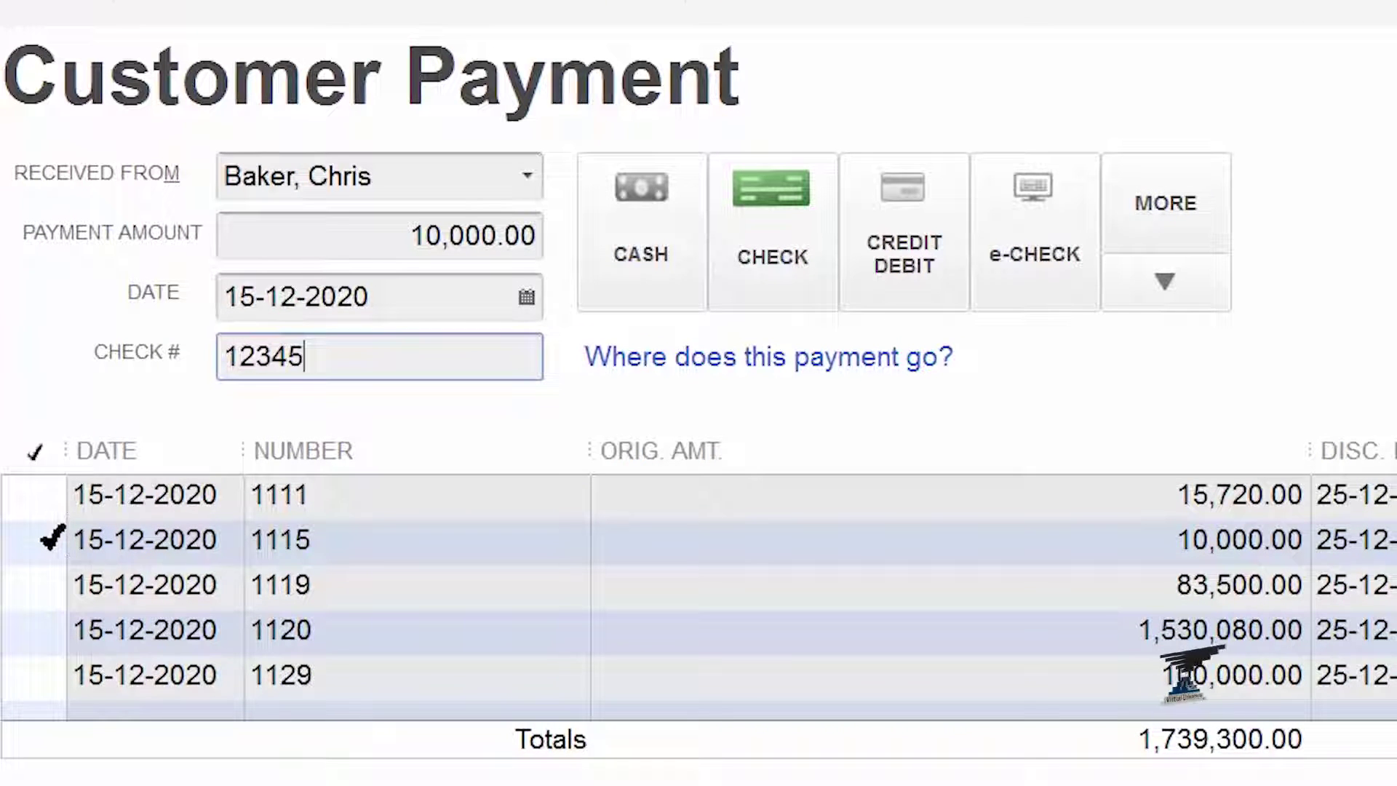
left_click(51, 538)
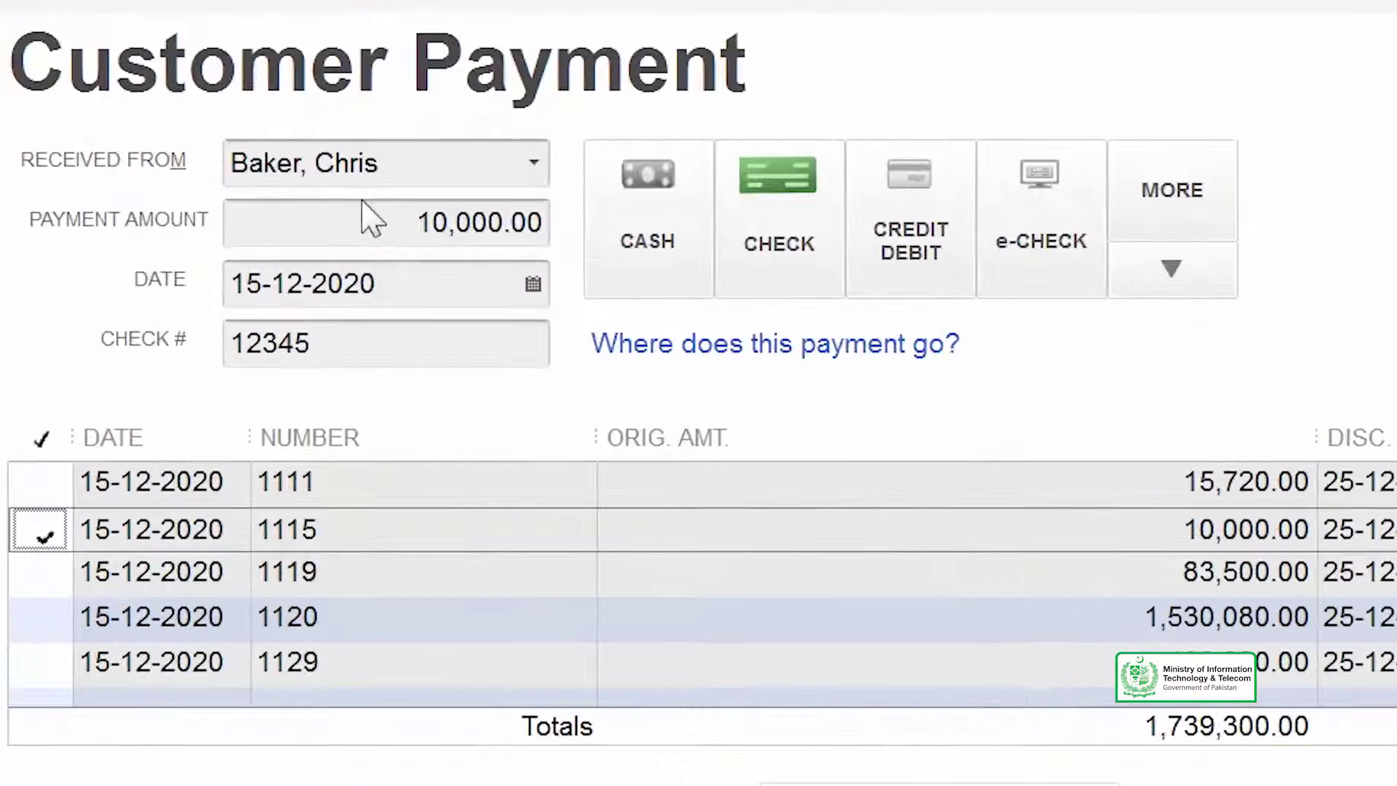
key("Escape")
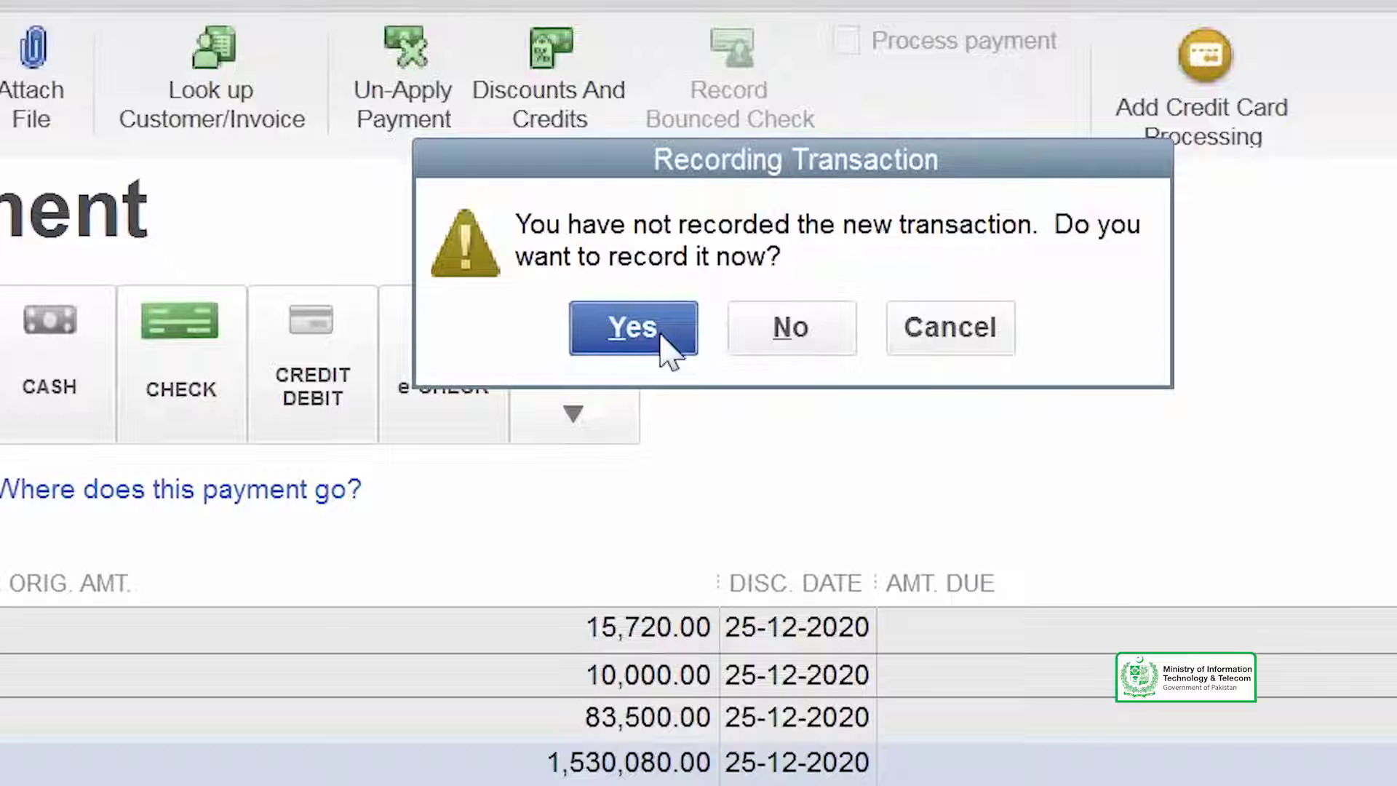
left_click(782, 320)
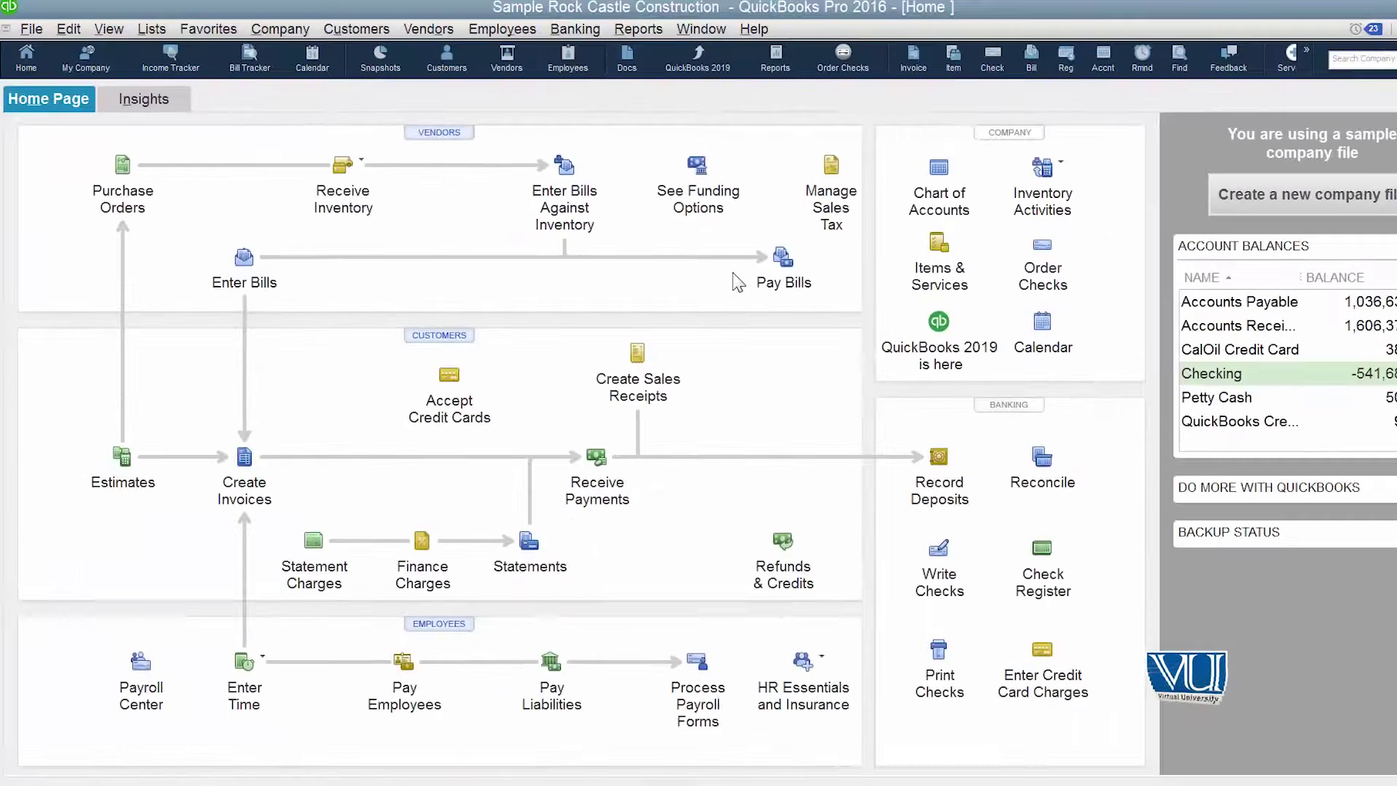
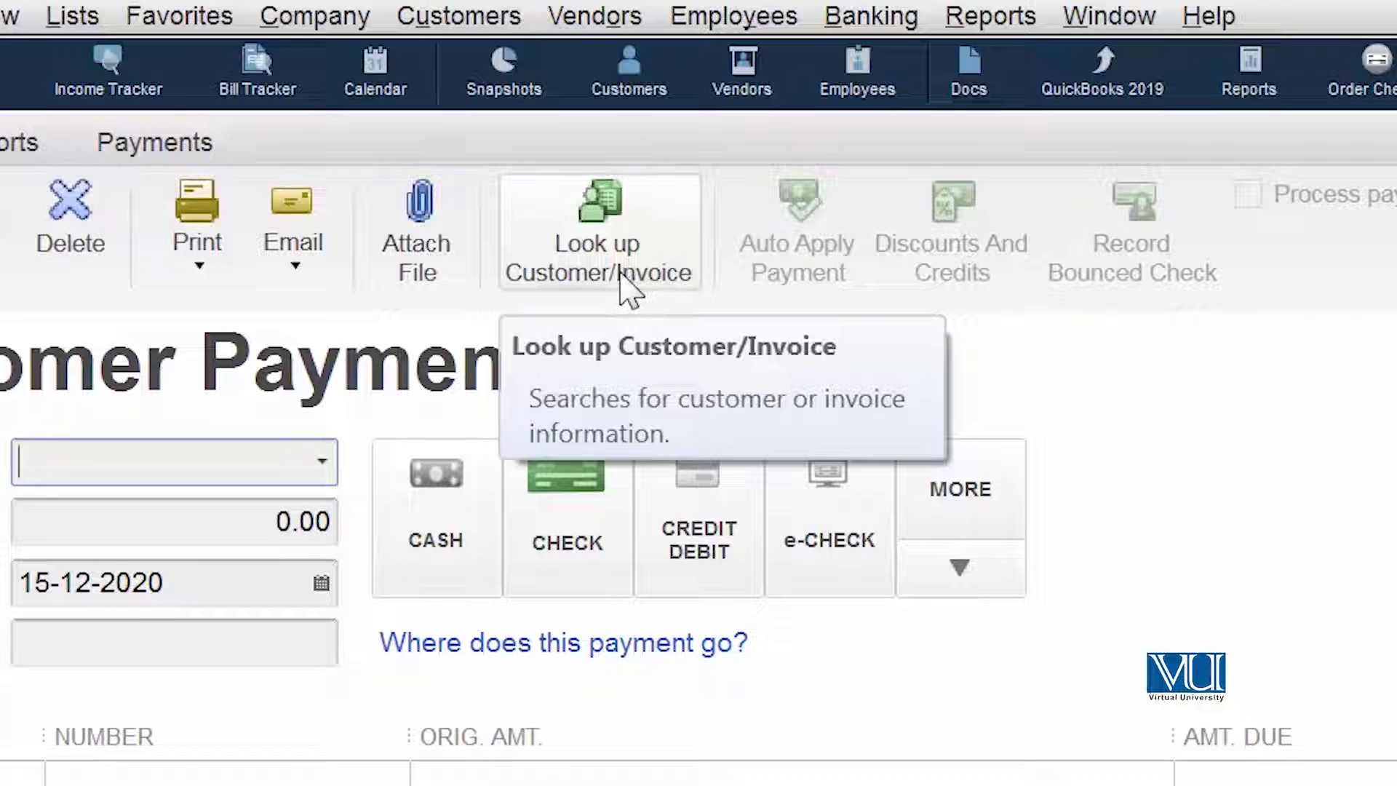
- Look up invoice 1115 by invoice number from the customer payment, load its customer, and select that invoice for payment
left_click(625, 286)
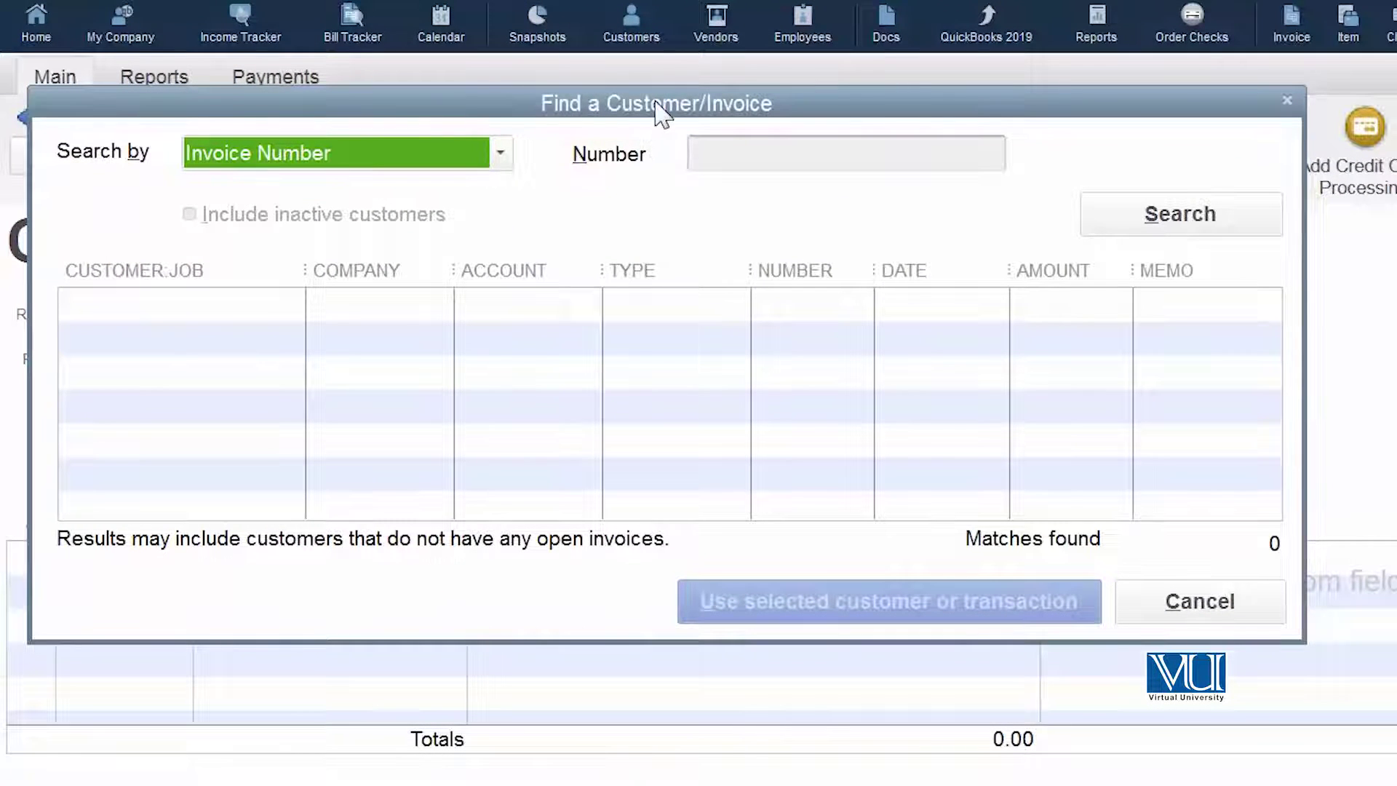
left_click(740, 145)
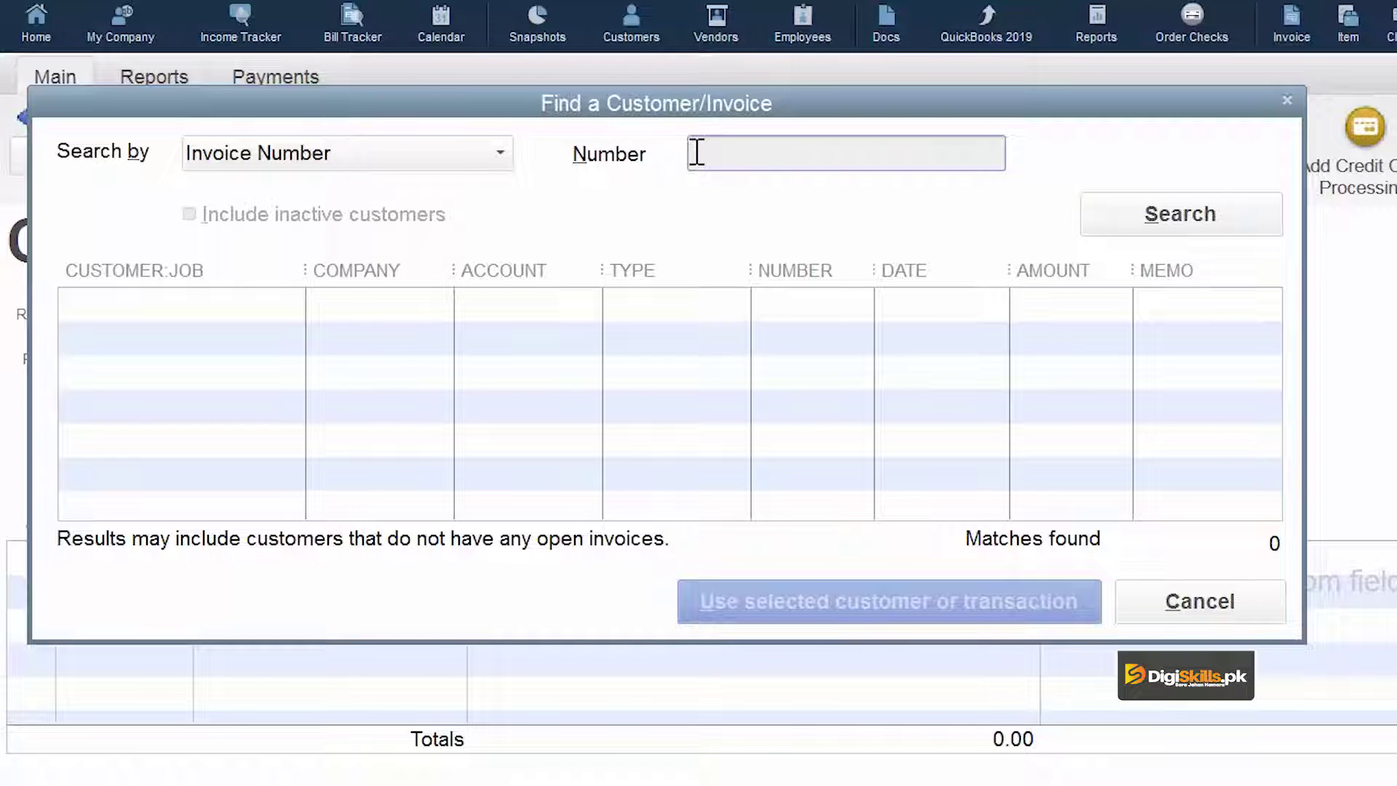
type("1115")
left_click(1168, 214)
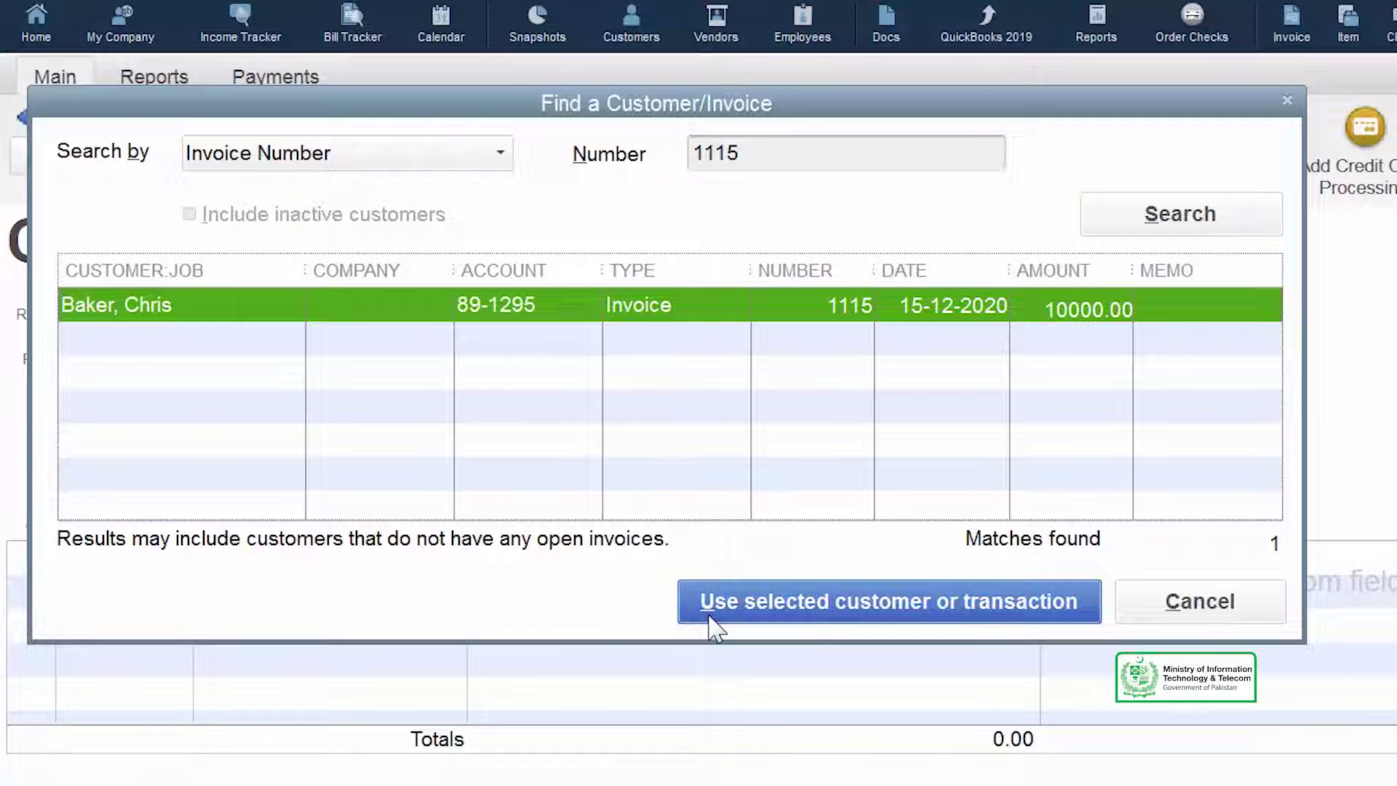
left_click(824, 602)
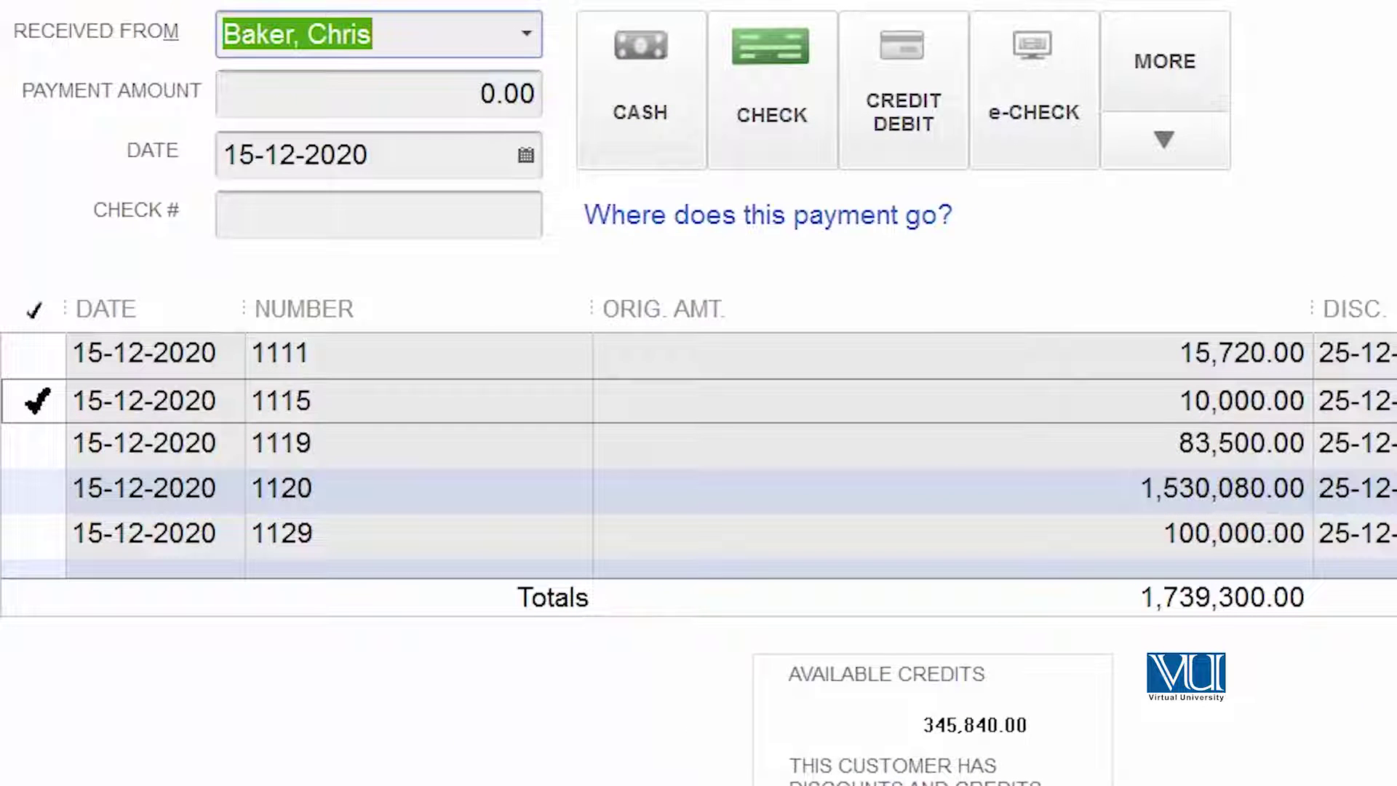
left_click(37, 400)
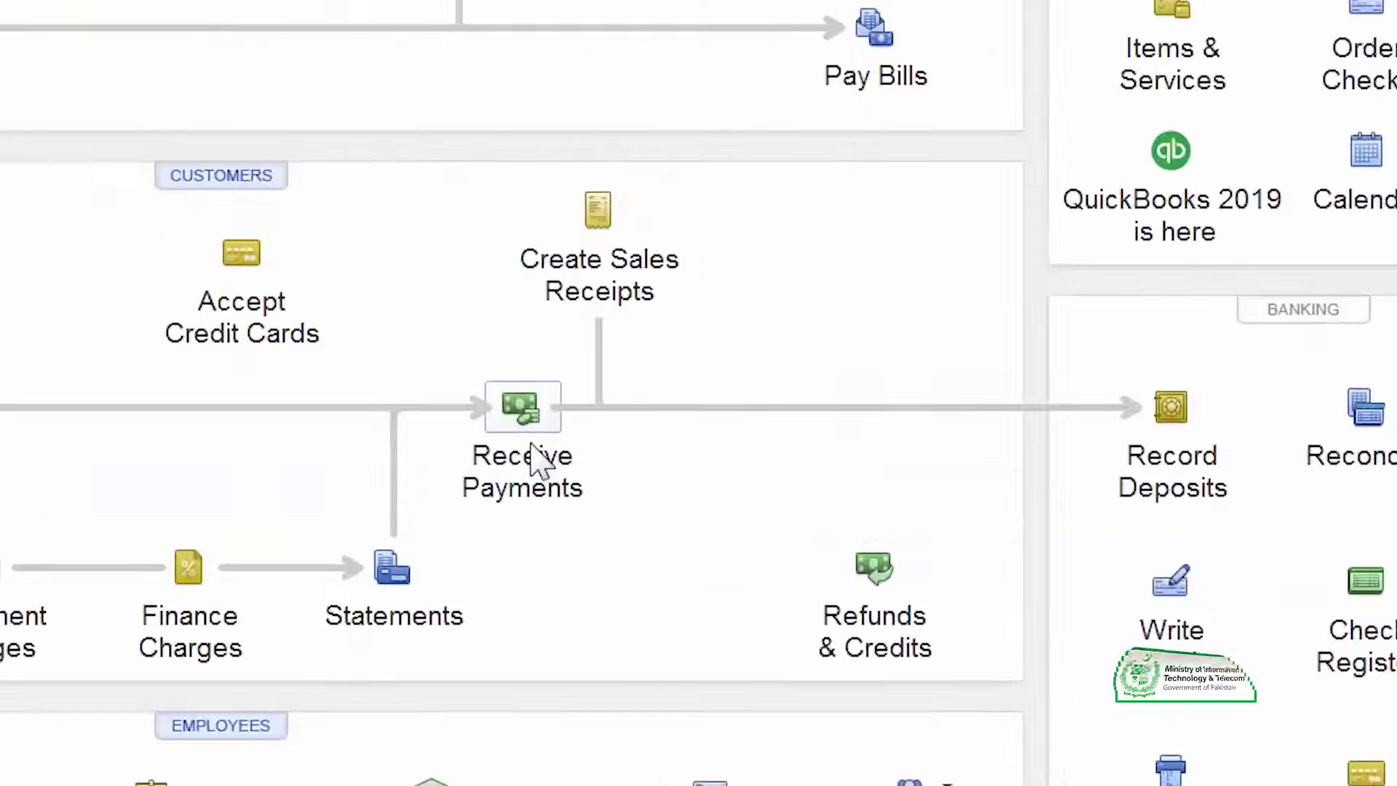
- Start a new customer payment and look up invoices by an invoice amount of 10,000.00
left_click(539, 458)
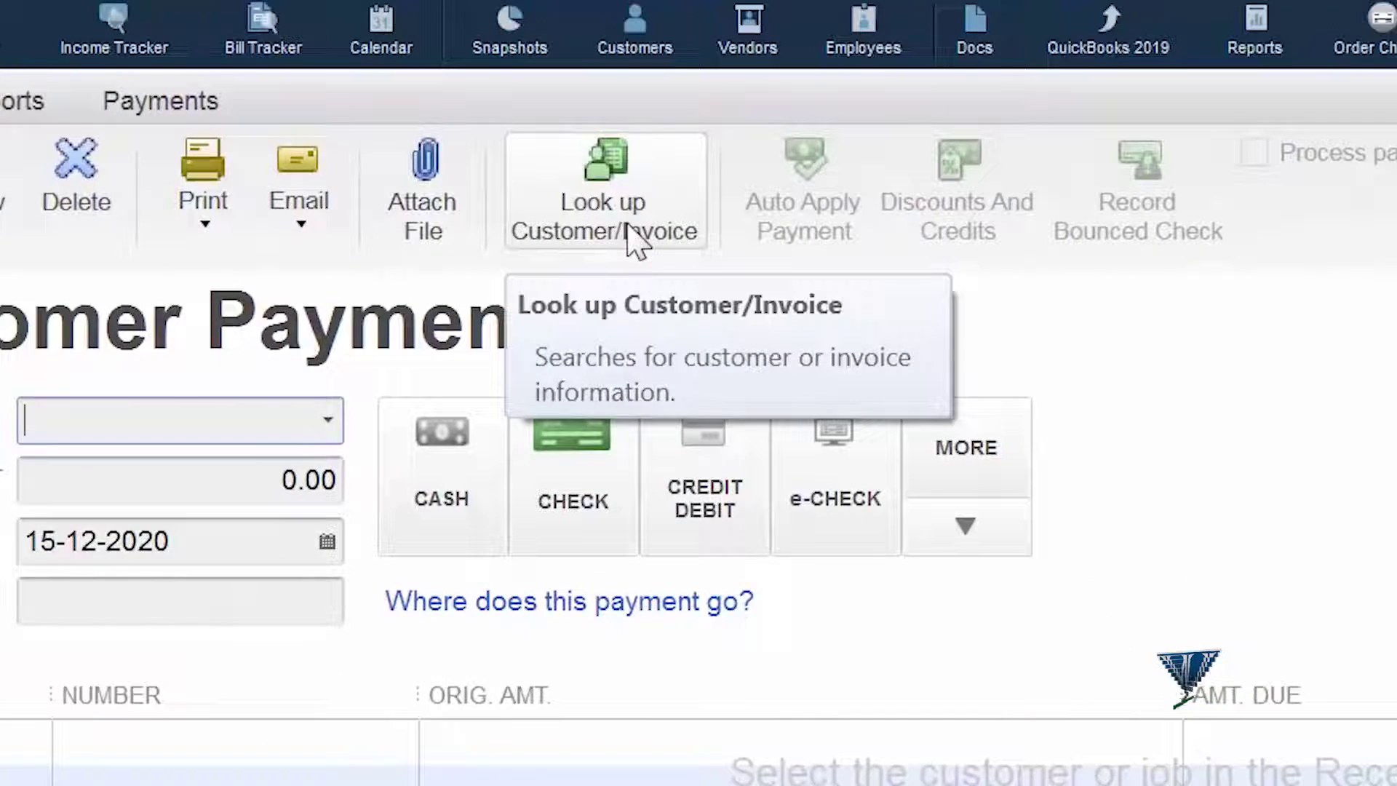
left_click(625, 222)
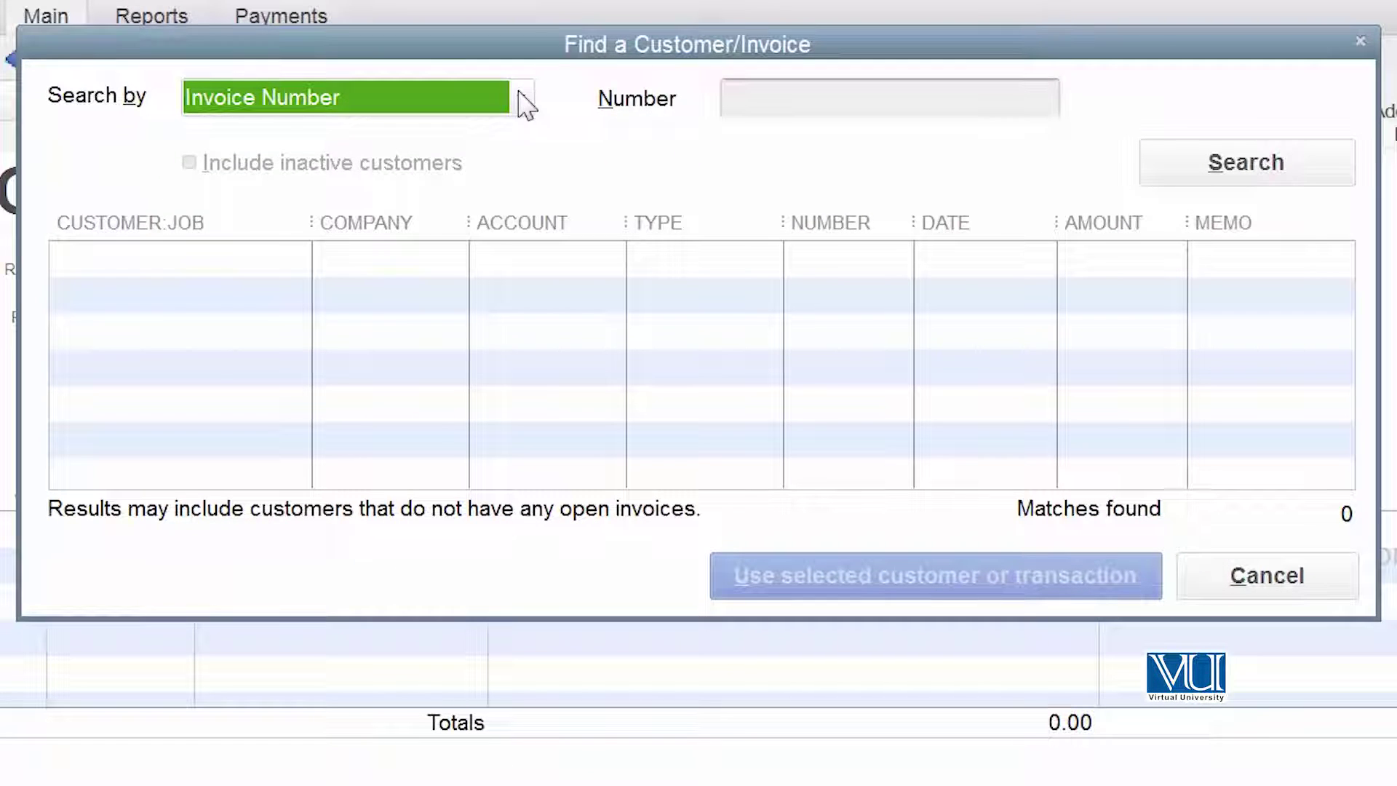
left_click(521, 99)
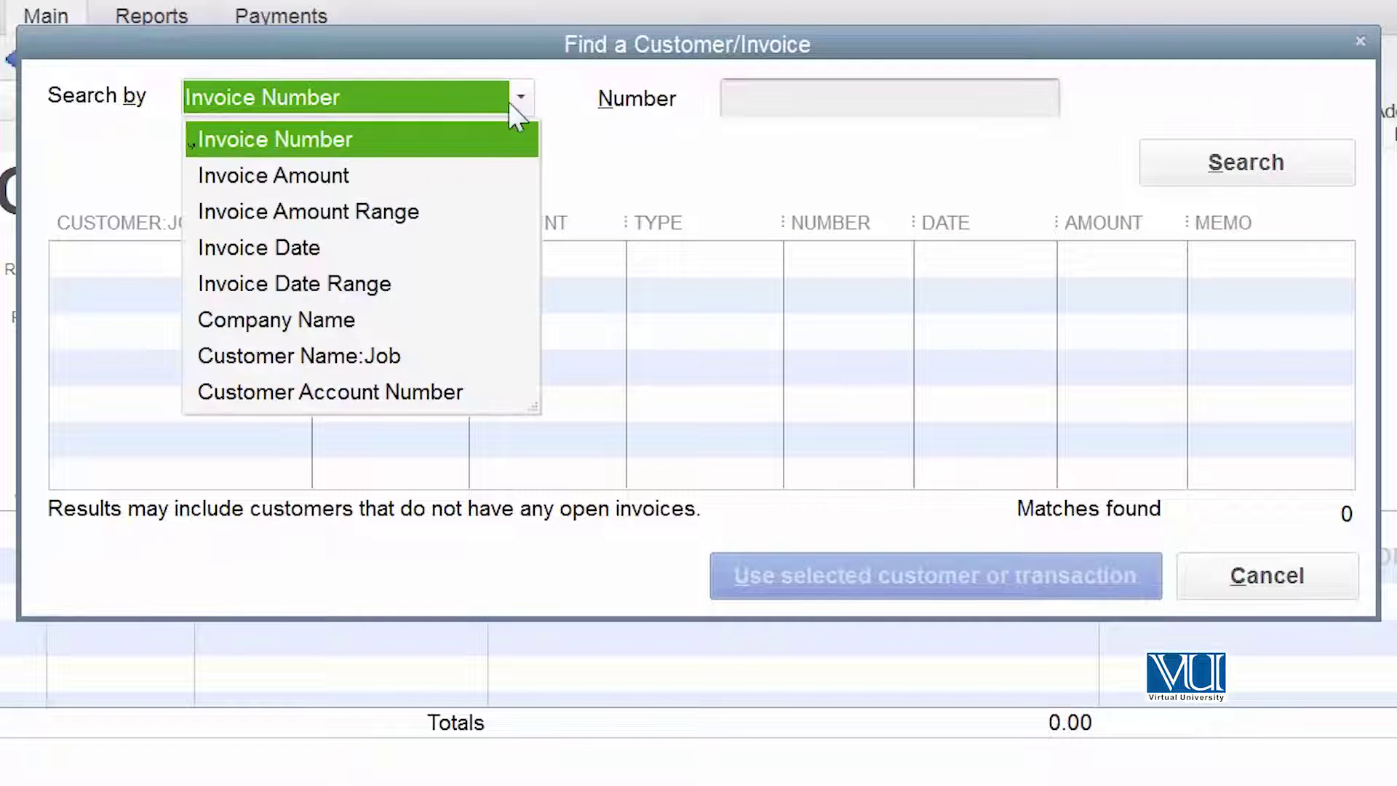
left_click(480, 177)
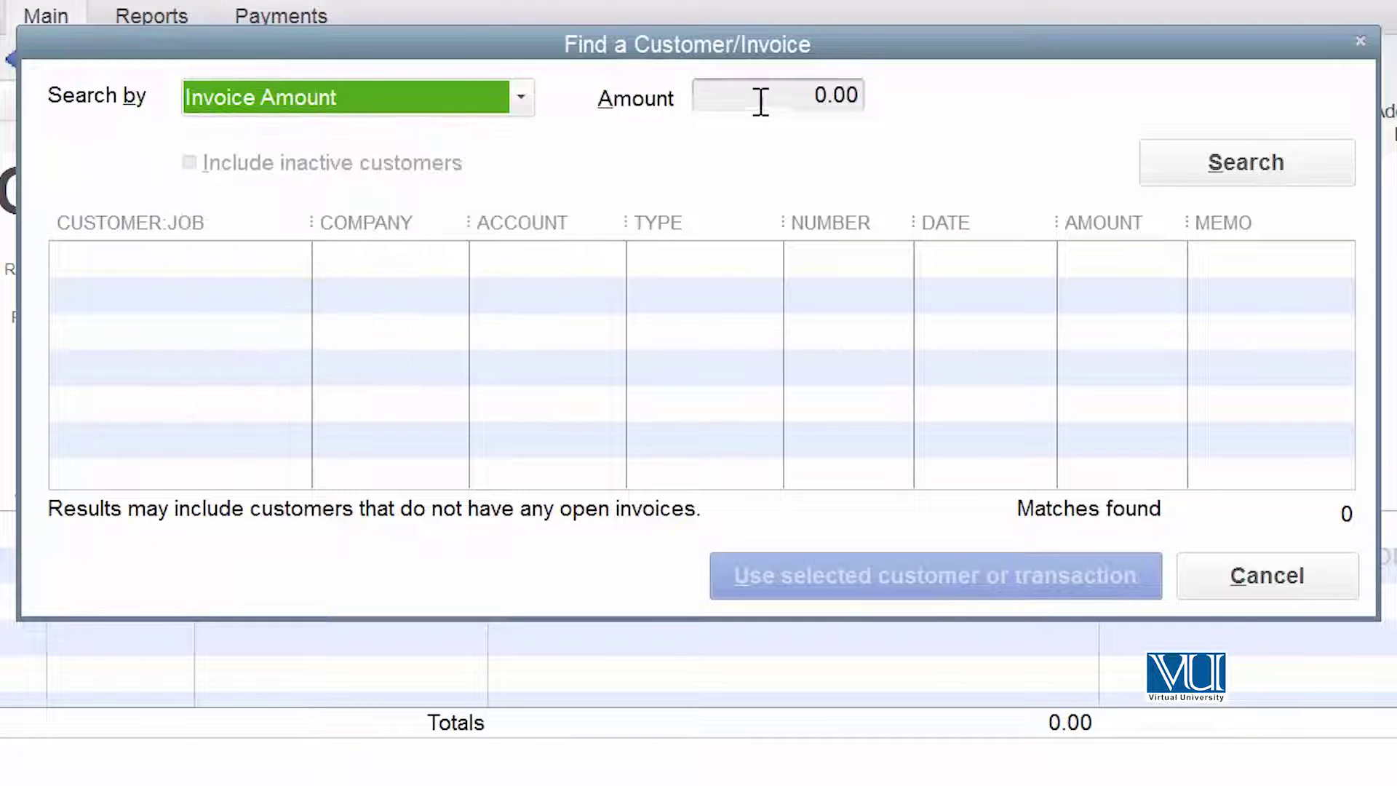
left_click(761, 102)
type("10,00")
left_click(1334, 179)
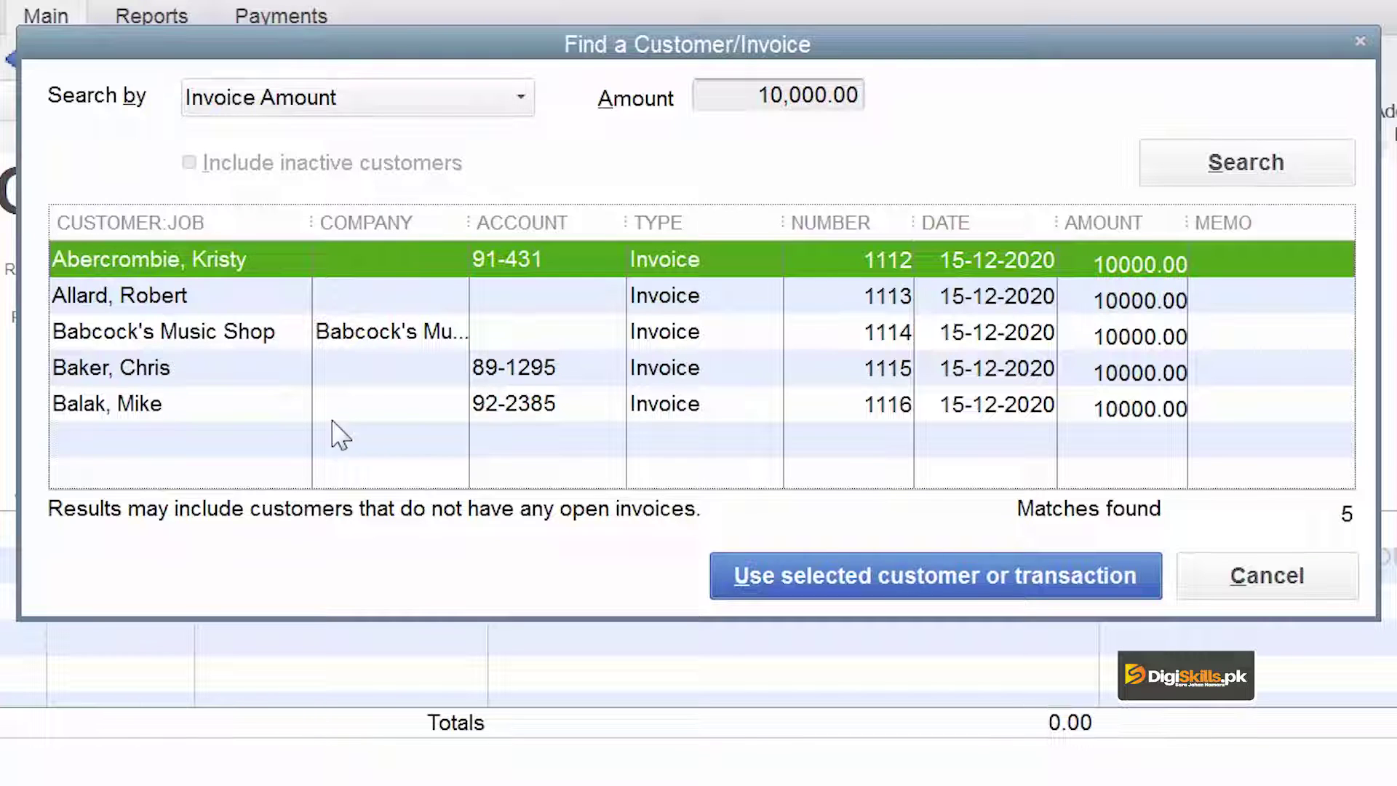
- Choose invoice 1115 from the search results and use its customer for the payment
left_click(220, 384)
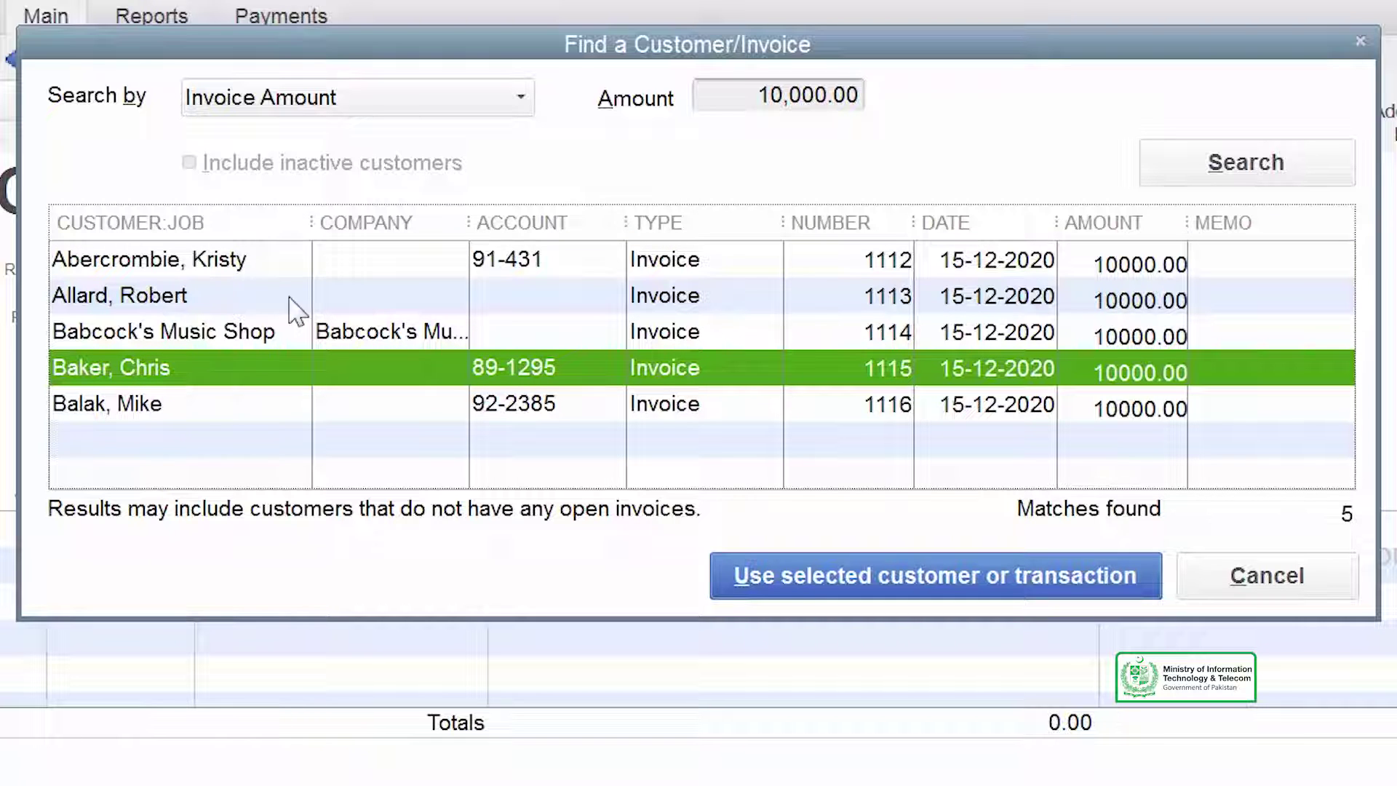
left_click(521, 102)
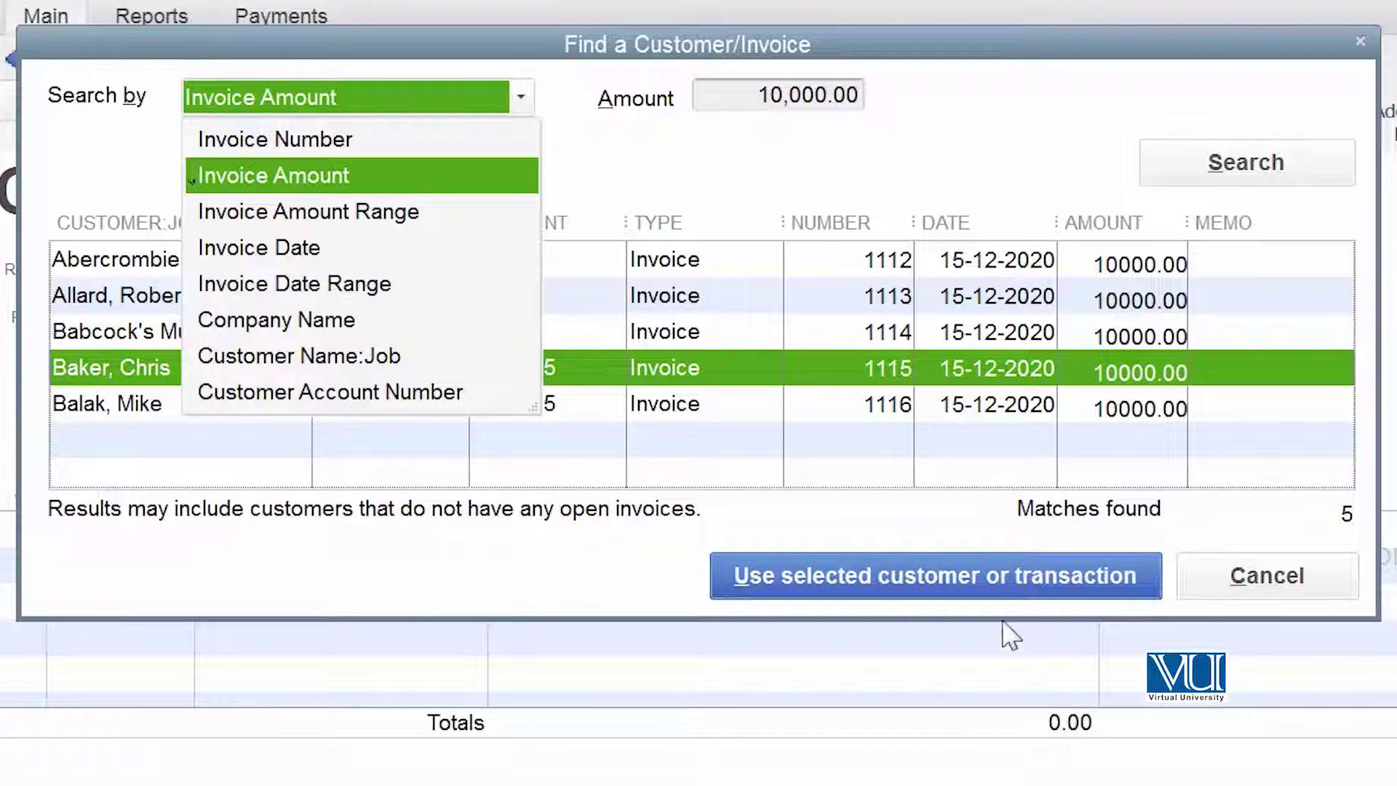
left_click(995, 593)
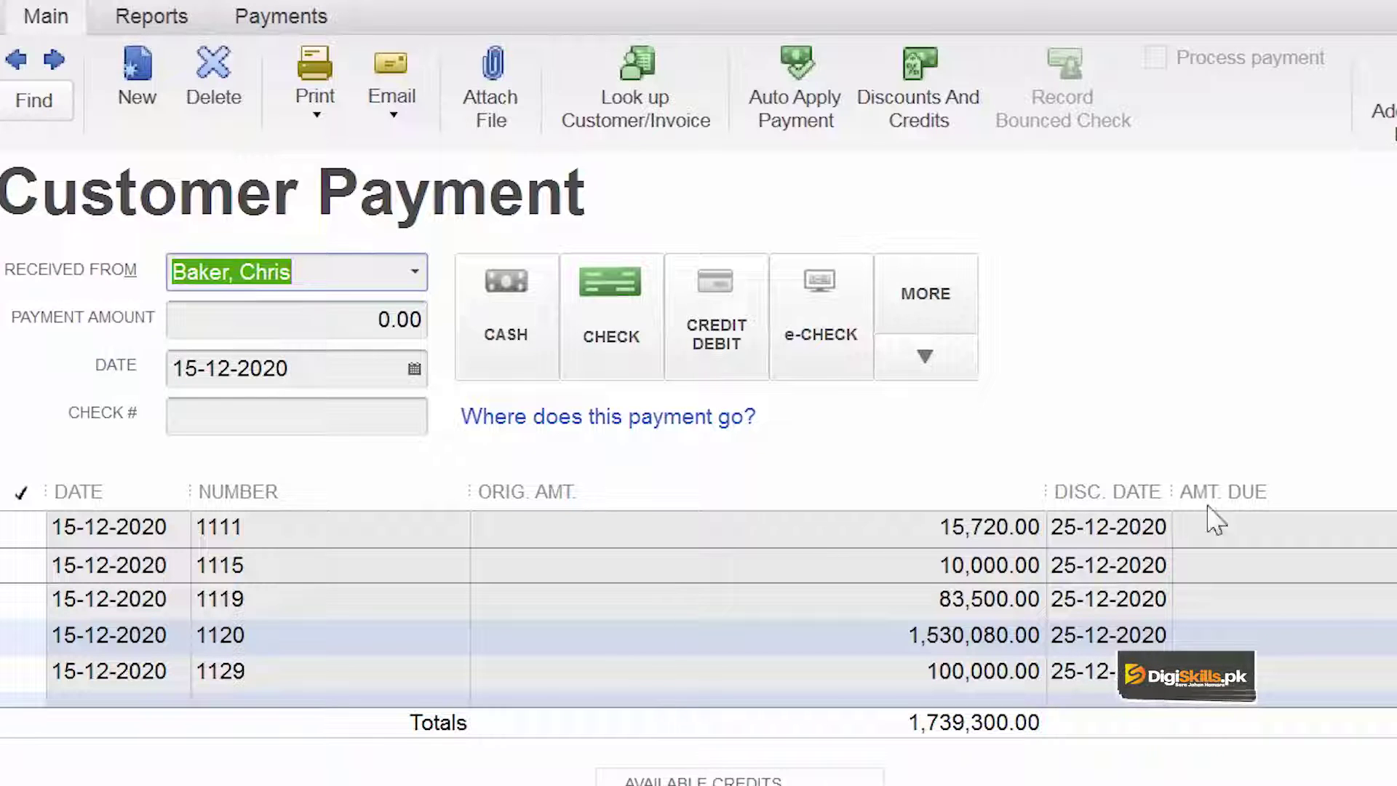
- Set the payment amount to 10,000.00 and apply it to invoice 1115
left_click(282, 318)
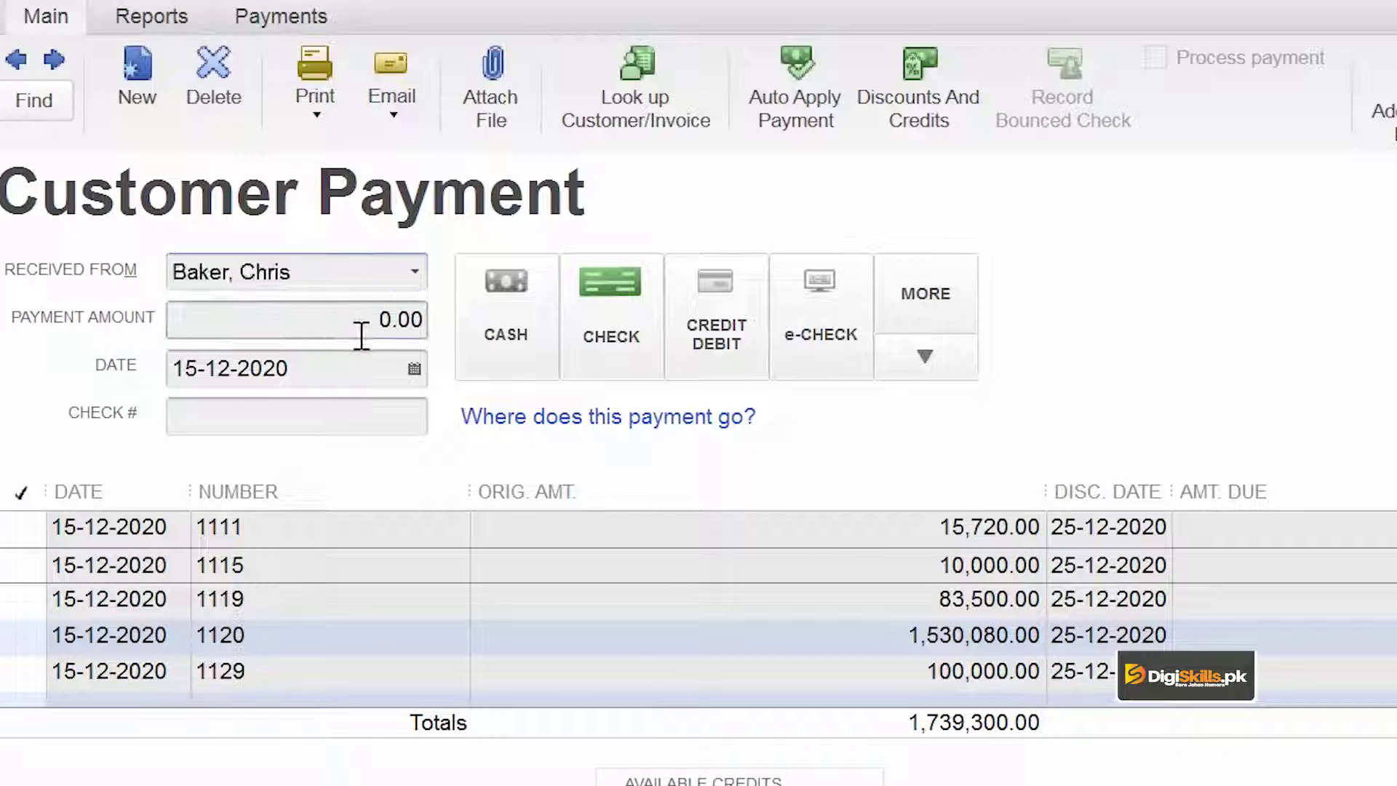
type("1000")
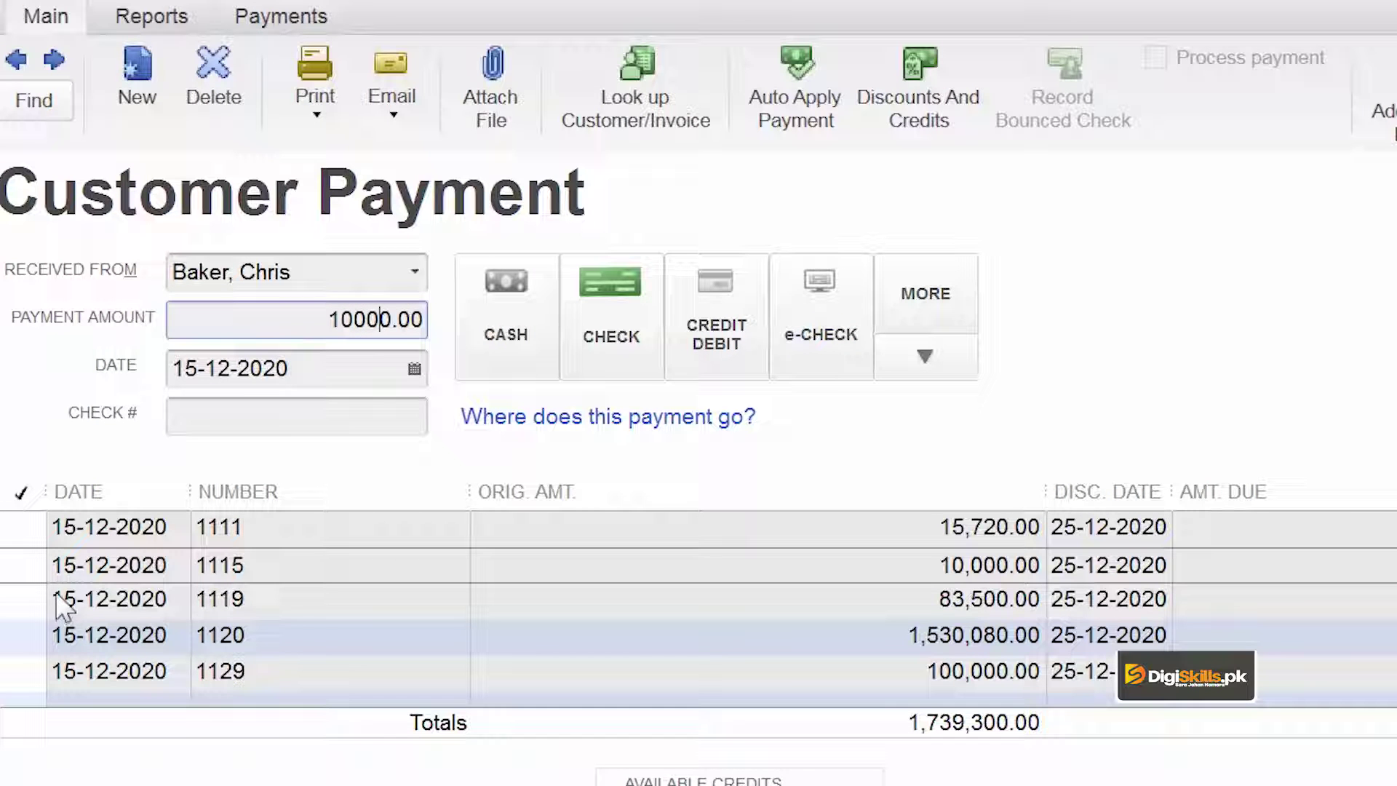
left_click(18, 566)
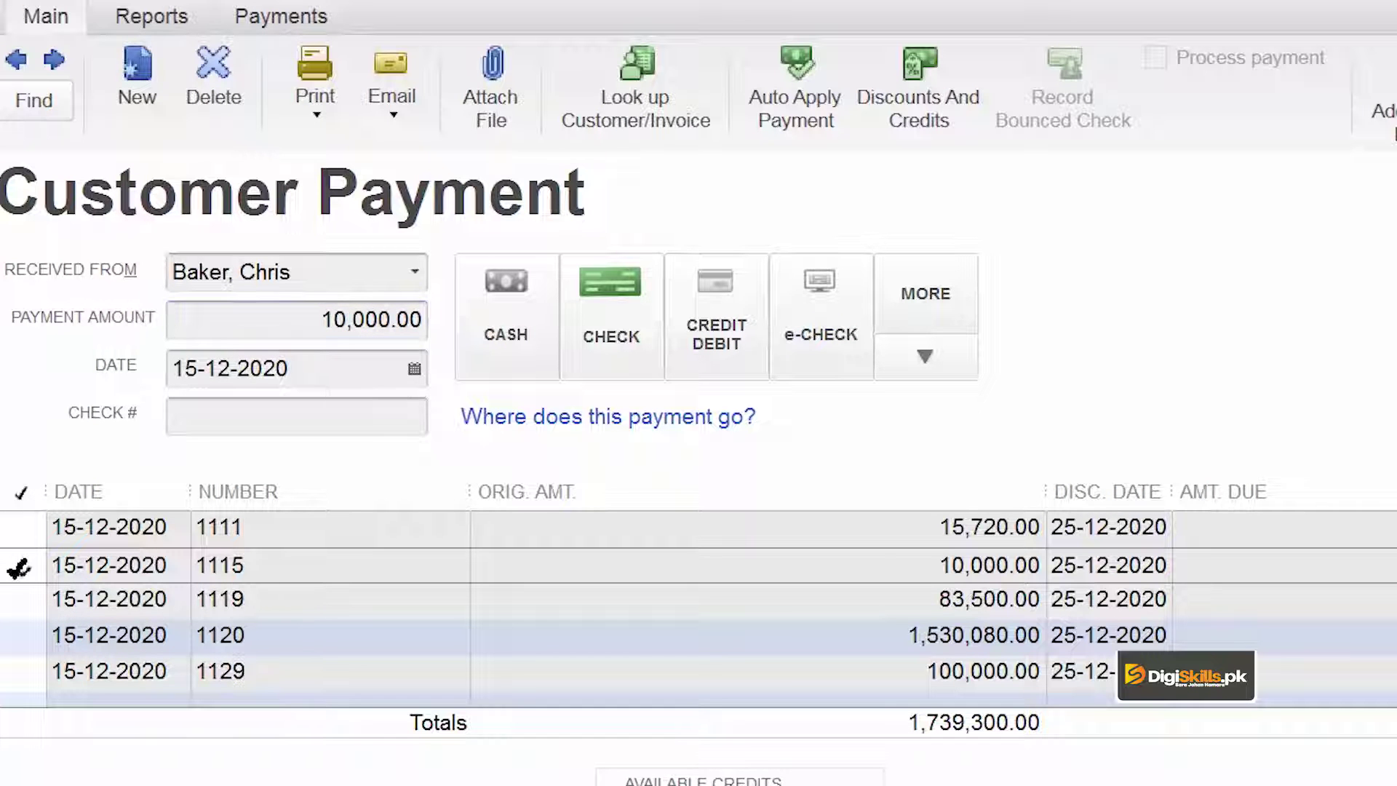